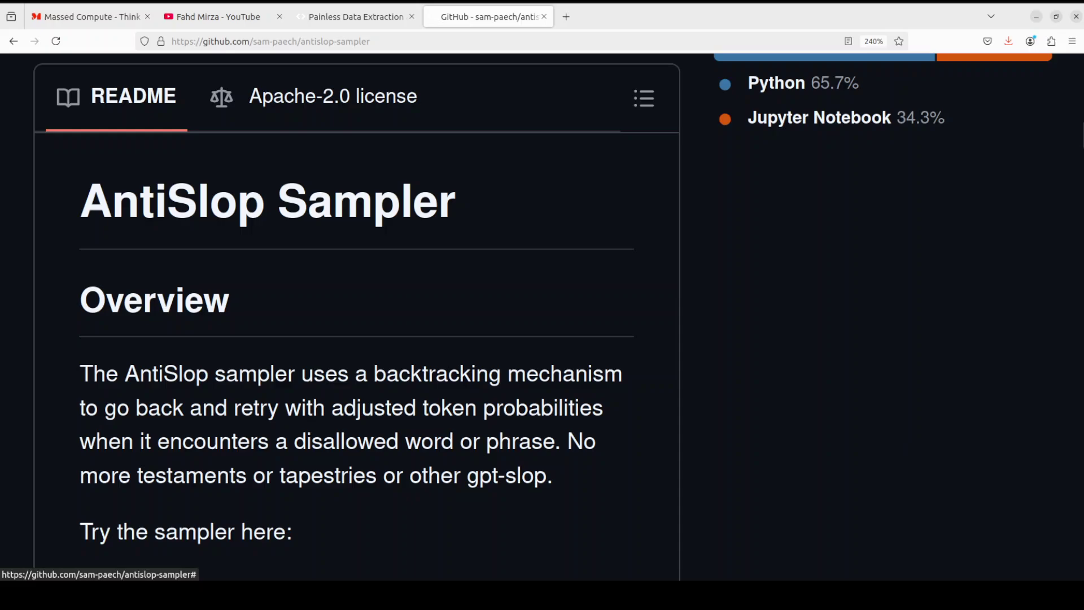
# Step: Glance at the Massed Compute homepage tab, then return to the AntiSlop Sampler README on GitHub
pyautogui.click(100, 19)
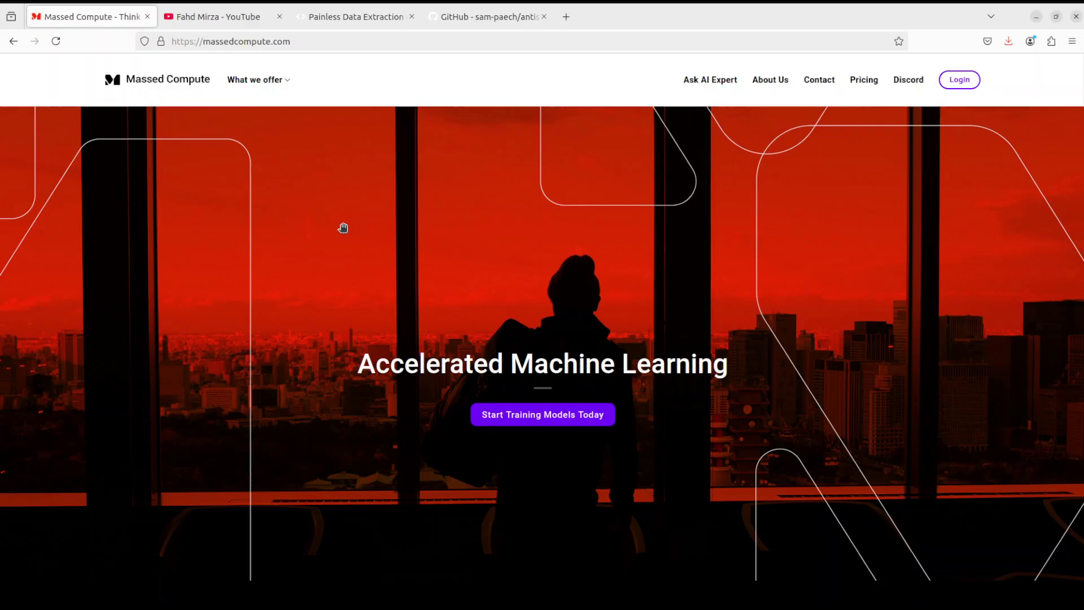
pyautogui.click(493, 22)
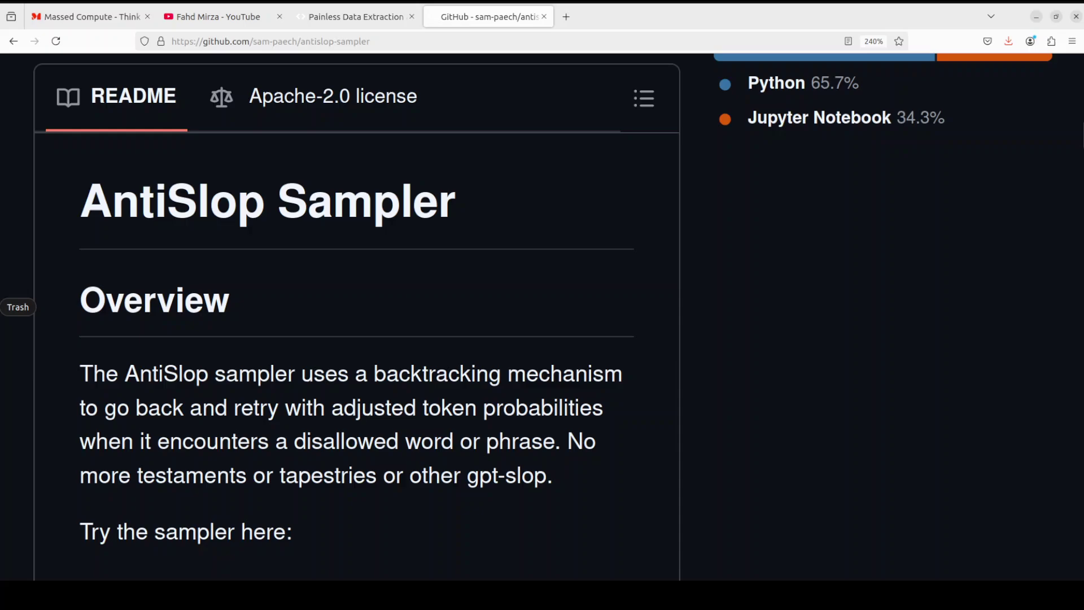
# Step: Open a terminal, confirm Ubuntu 22.04.5 LTS with cat /etc/*release, and clear the screen
pyautogui.click(5, 185)
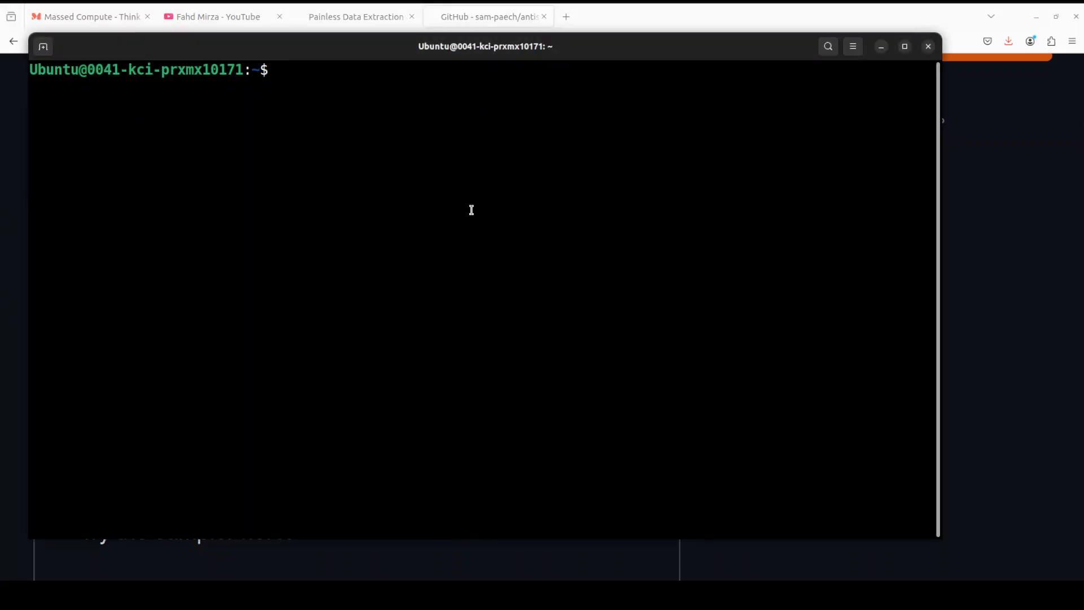
pyautogui.write('cat /etc/')
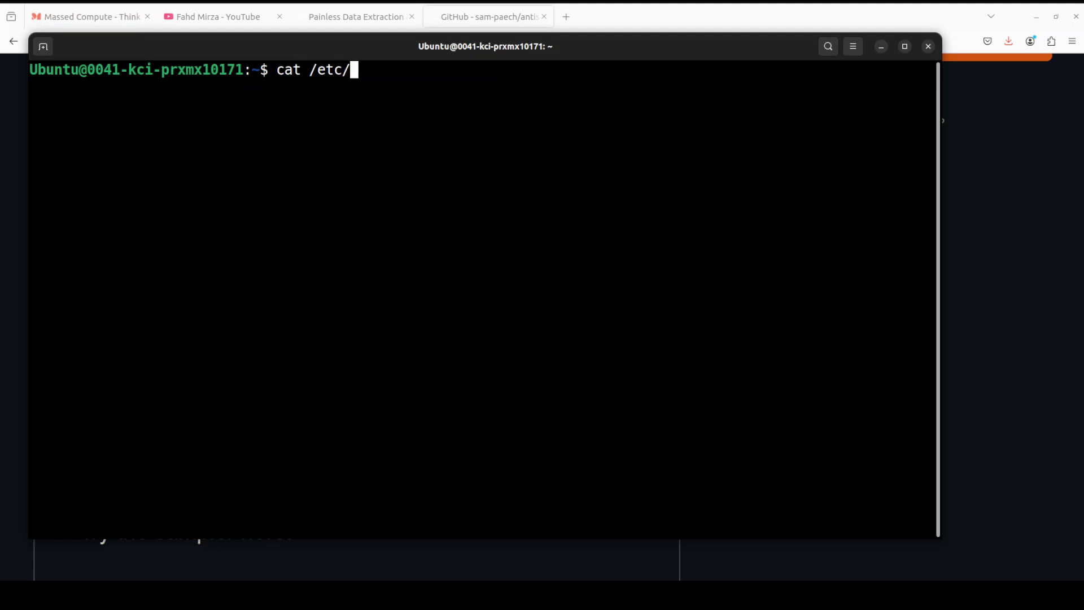
pyautogui.write('*release')
pyautogui.press('Return')
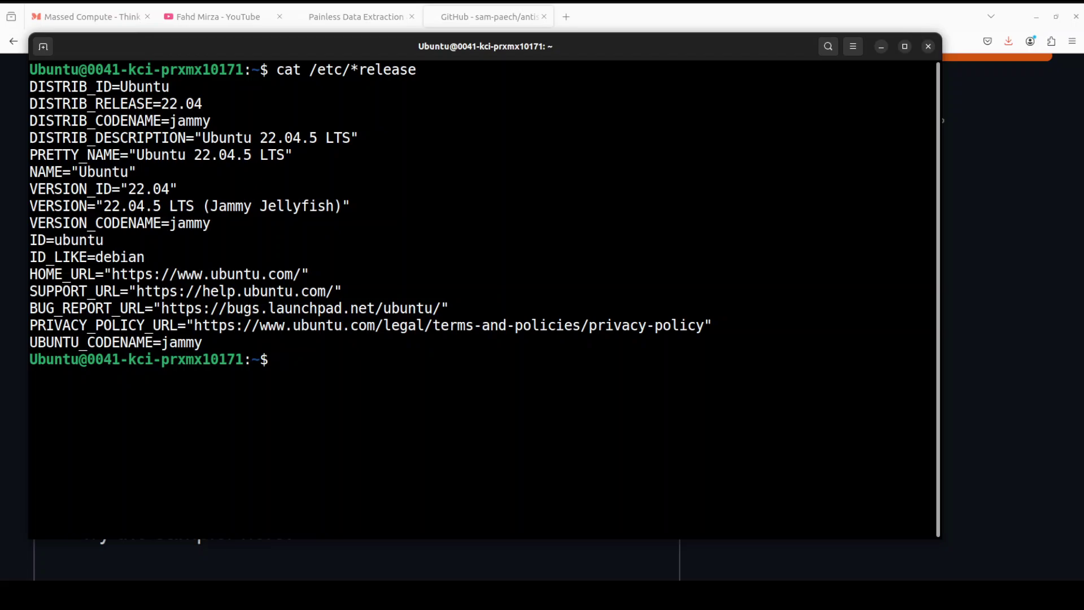
pyautogui.write('clear')
pyautogui.press('Return')
# Step: Run nvidia-smi to confirm the NVIDIA RTX A6000 GPU, then clear the screen
pyautogui.write('nvidia-smi')
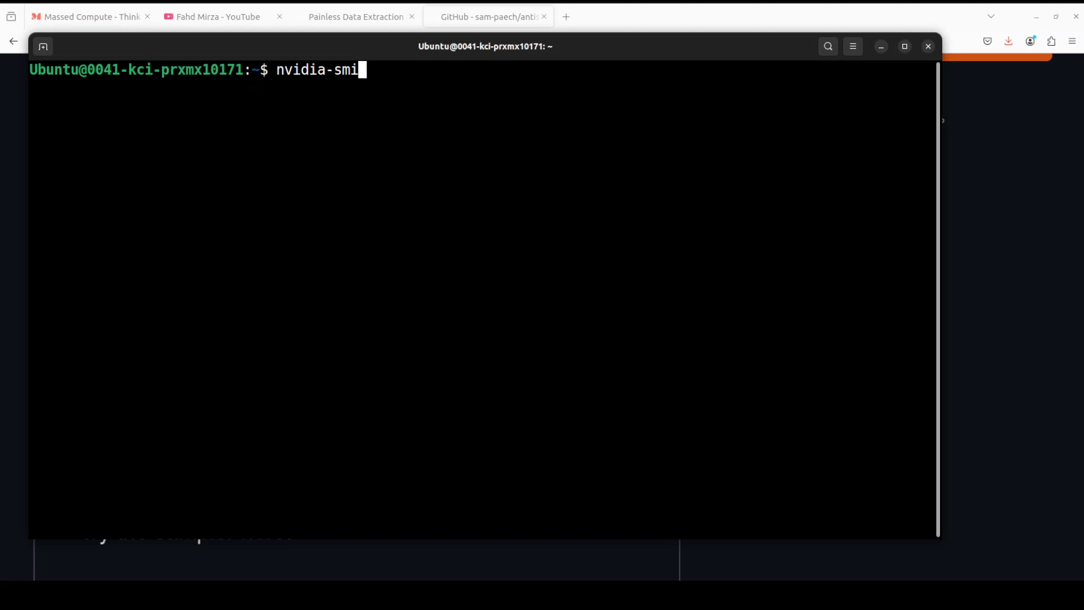
pyautogui.press('Return')
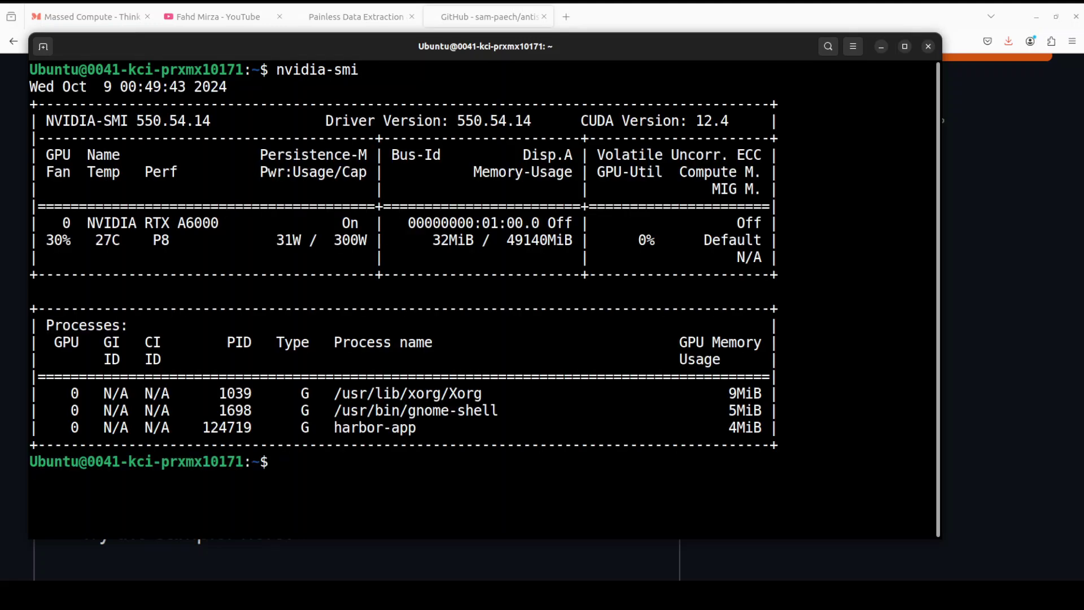
pyautogui.write('clear')
pyautogui.press('Return')
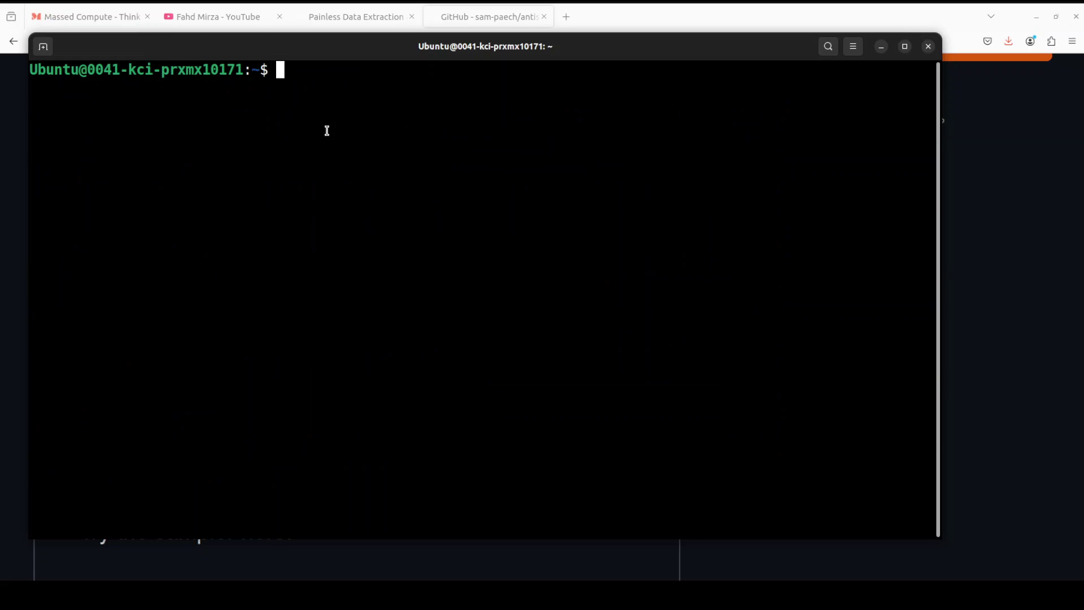
# Step: Create and activate a Python 3.11 conda environment named ai
pyautogui.rightClick(327, 131)
pyautogui.click(359, 171)
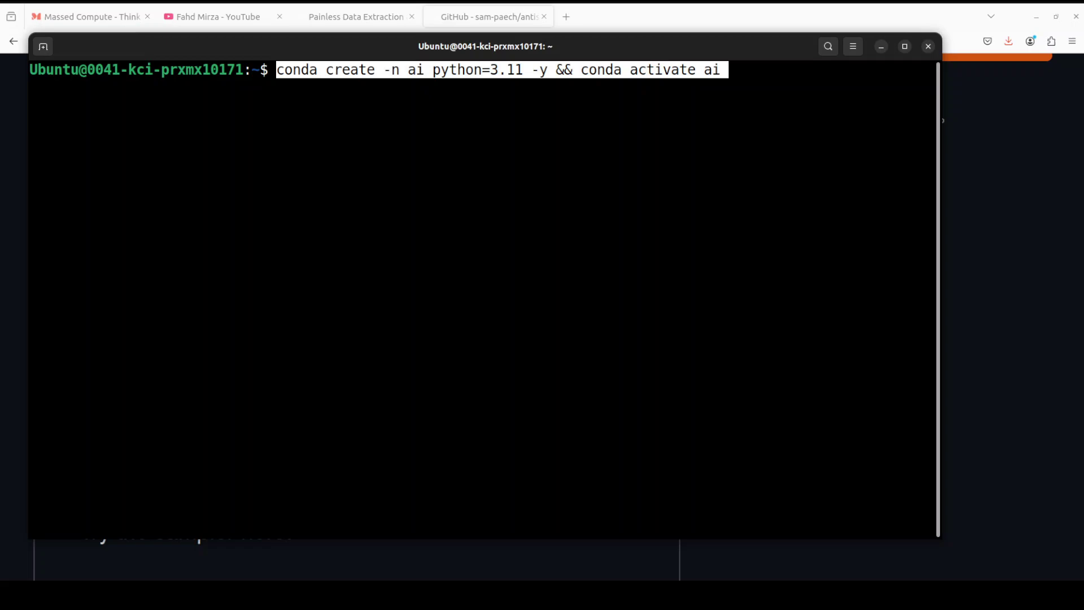
pyautogui.press('Return')
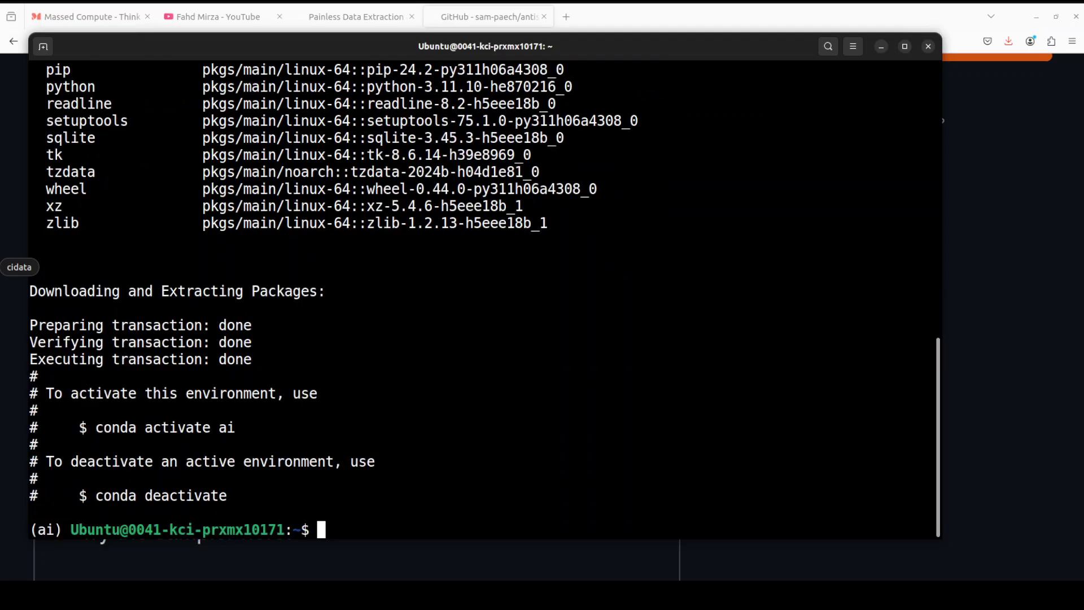
# Step: Run the pip install commands for torch 2.4.1 and its CUDA 12 dependencies
pyautogui.rightClick(470, 262)
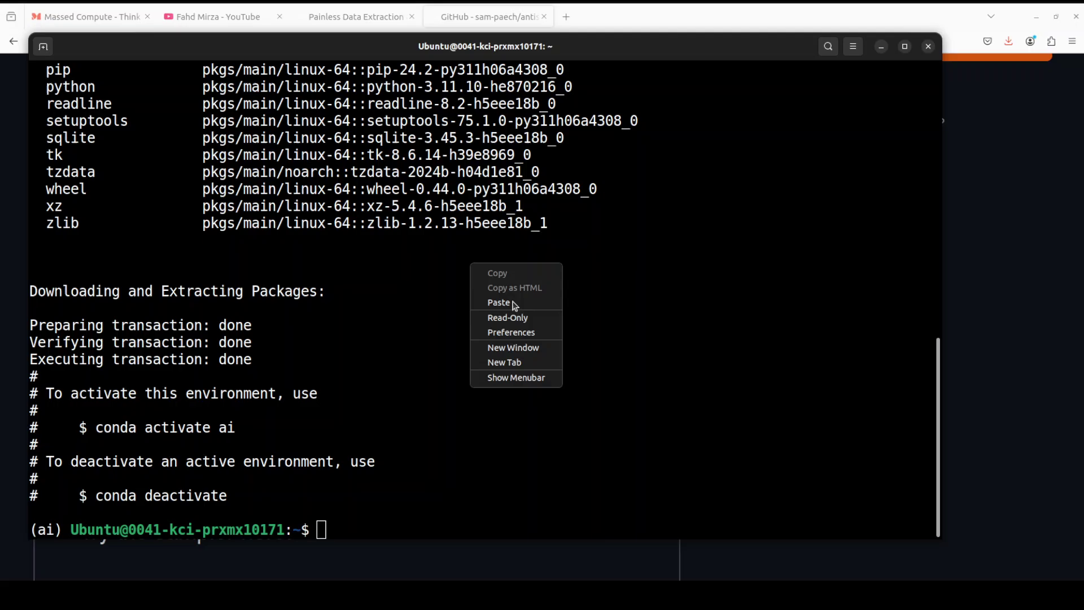
pyautogui.click(489, 300)
pyautogui.press('Return')
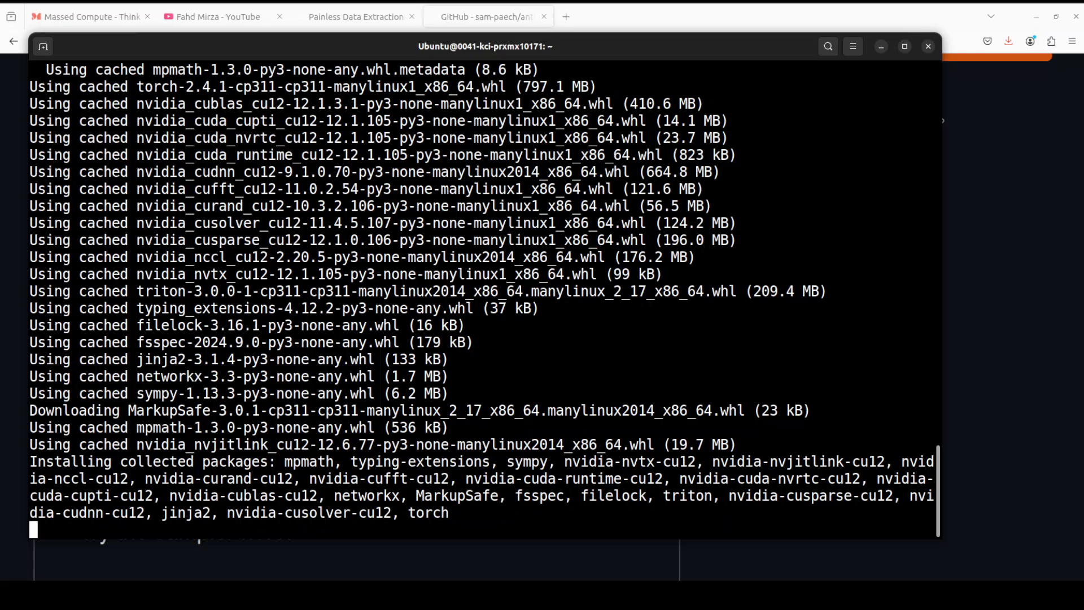
# Step: Browse the AgentQL homepage tab, then return to the AntiSlop Sampler README tab
pyautogui.click(335, 19)
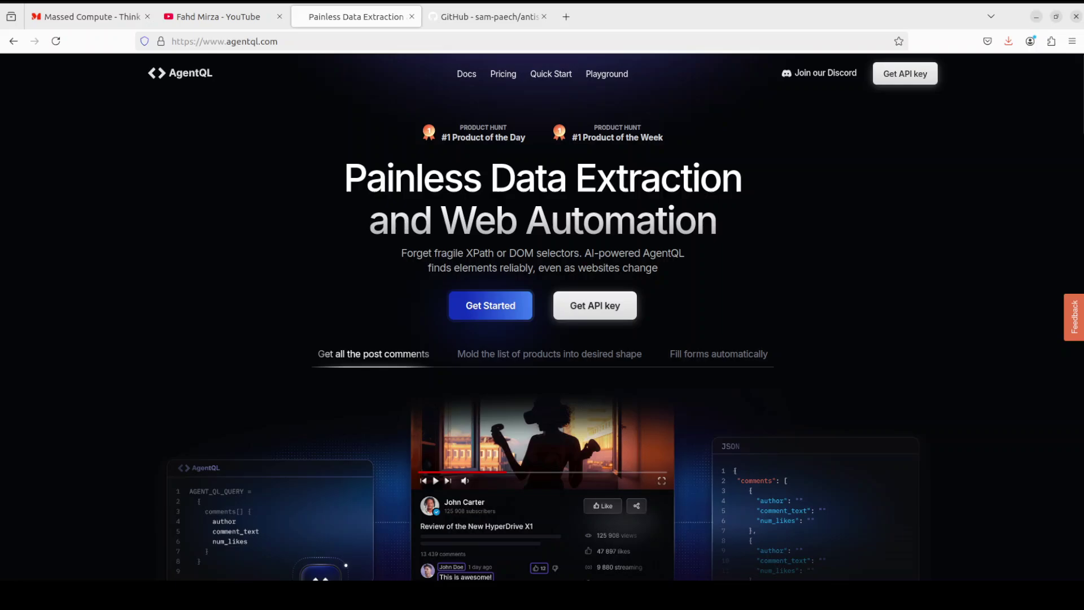
pyautogui.click(494, 22)
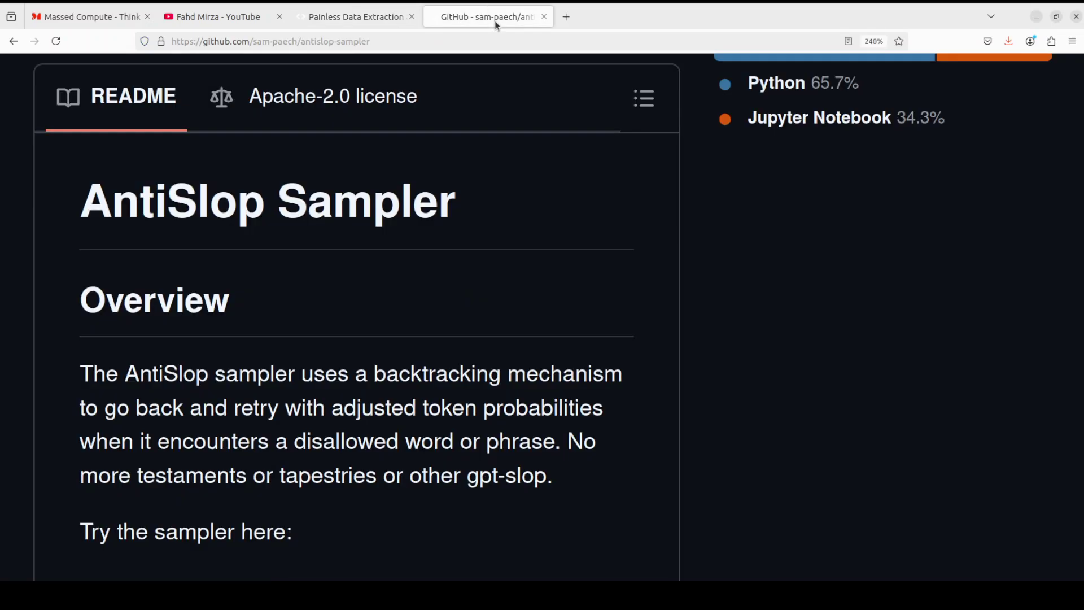
# Step: In a cleared terminal, install Open WebUI with pip install open-webui
pyautogui.hotkey('alt', 'Tab')
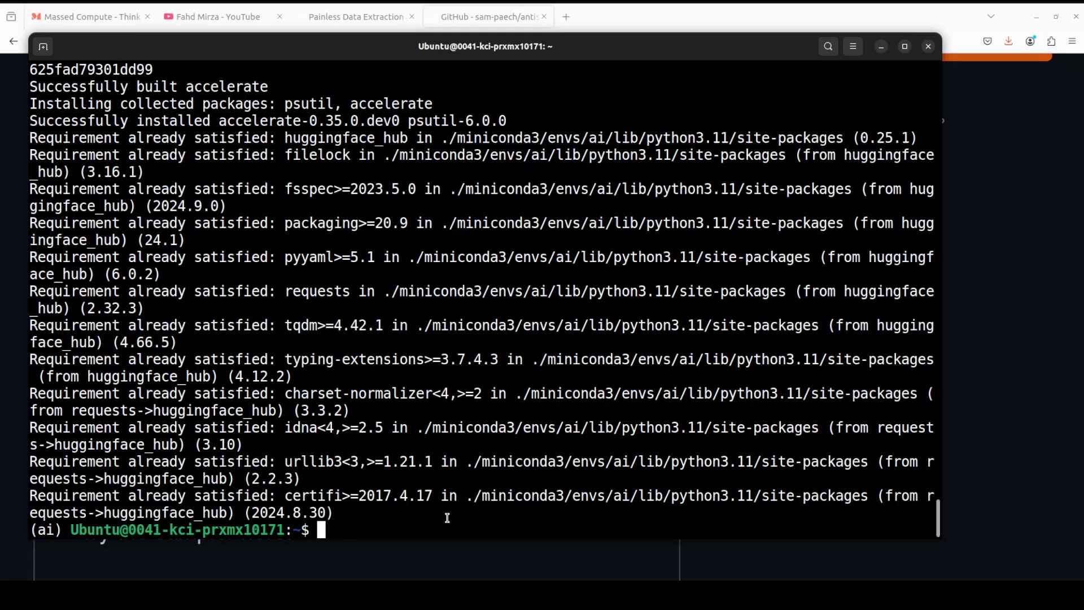
pyautogui.write('clear')
pyautogui.press('Return')
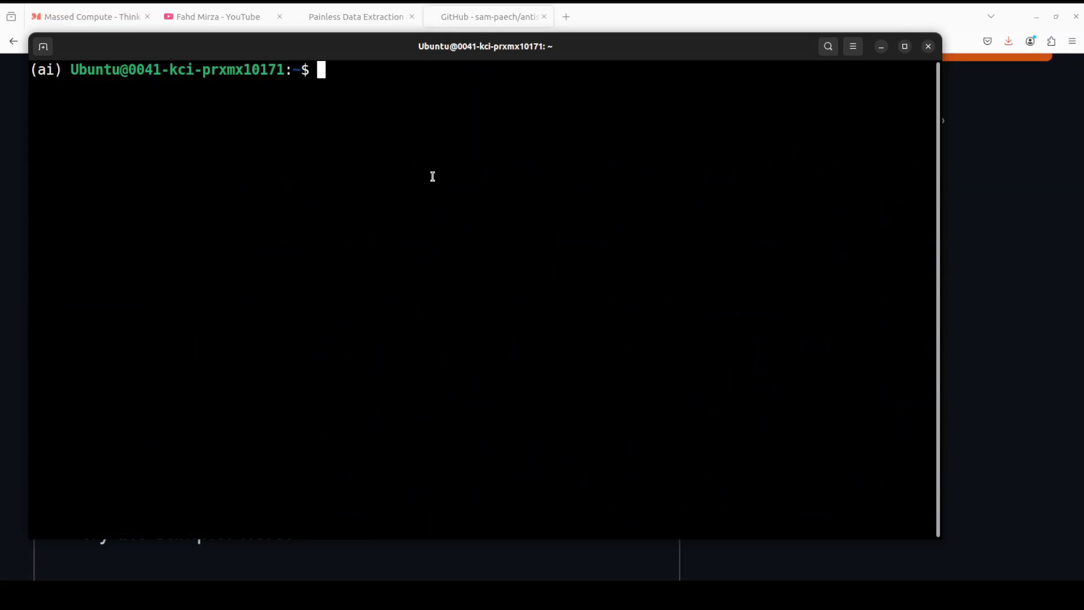
pyautogui.rightClick(432, 175)
pyautogui.click(474, 216)
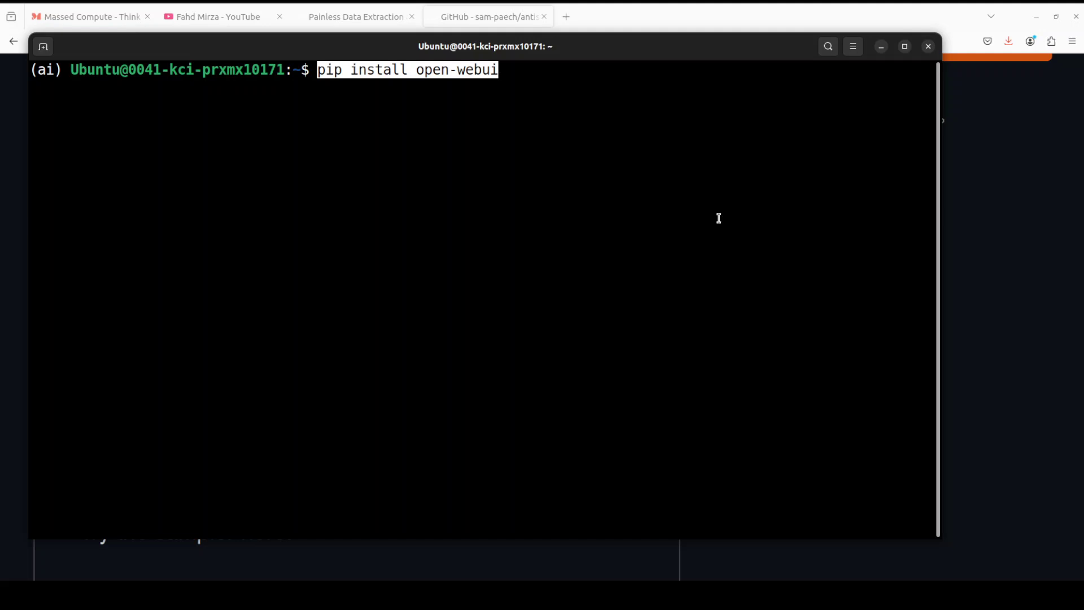
pyautogui.press('Return')
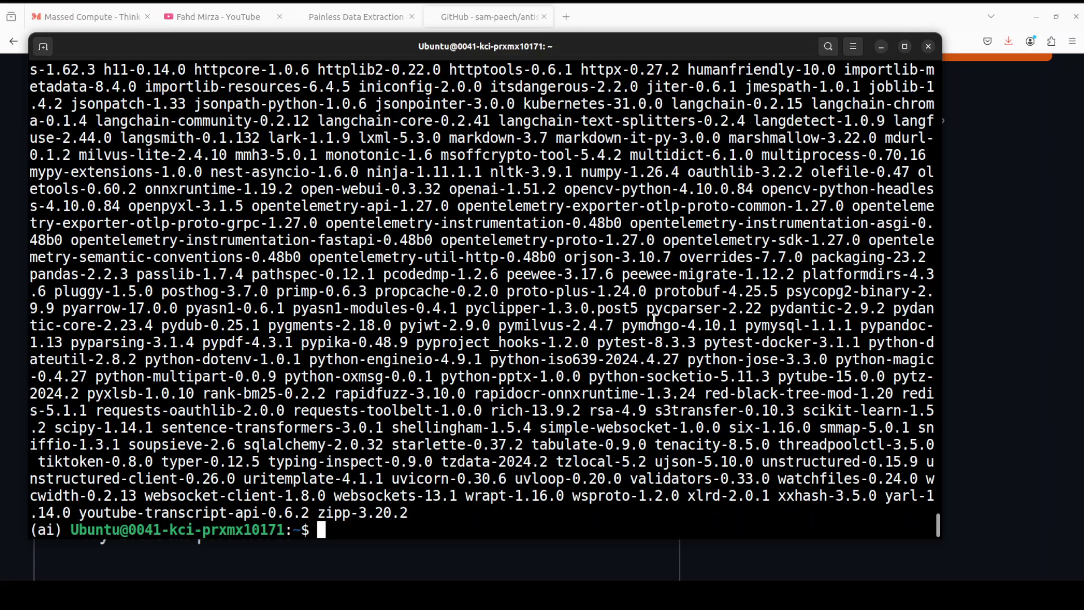
# Step: Clear the screen and start the Open WebUI server with open-webui serve on port 8080
pyautogui.write('clear')
pyautogui.press('Return')
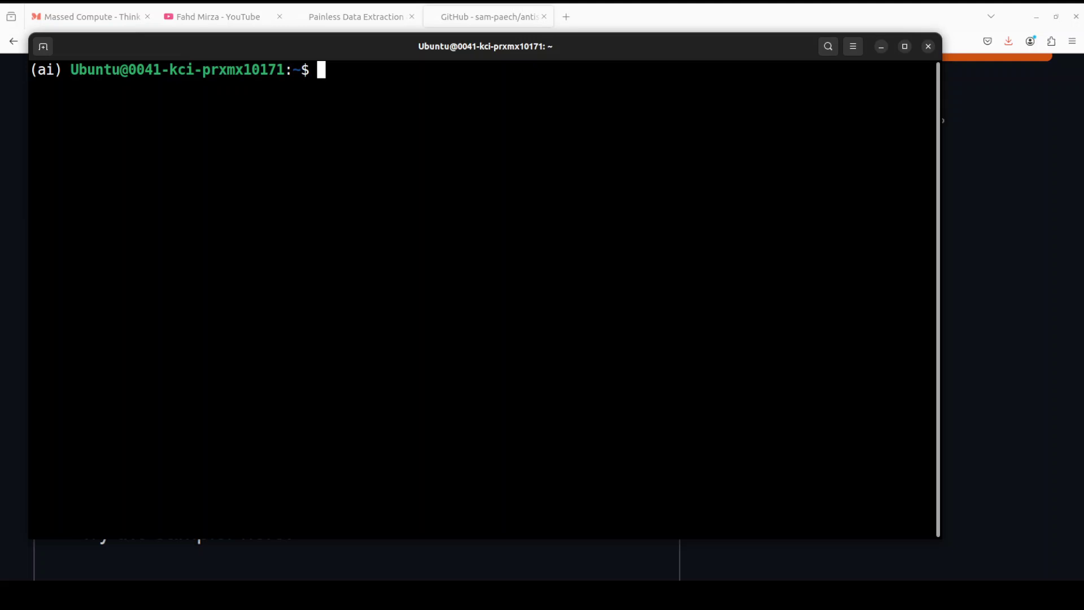
pyautogui.rightClick(457, 96)
pyautogui.click(502, 138)
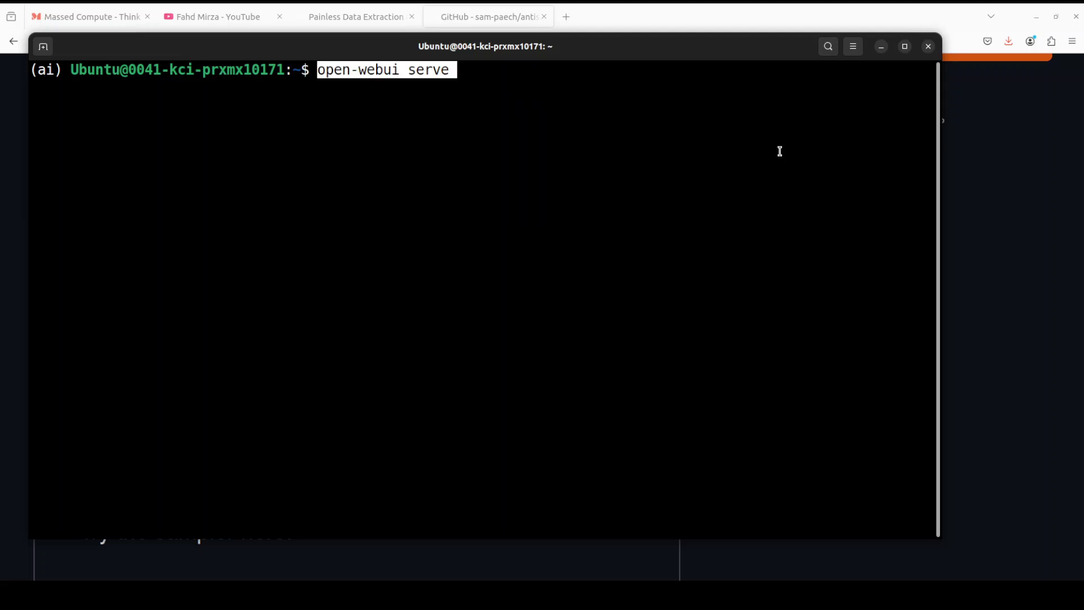
pyautogui.press('Return')
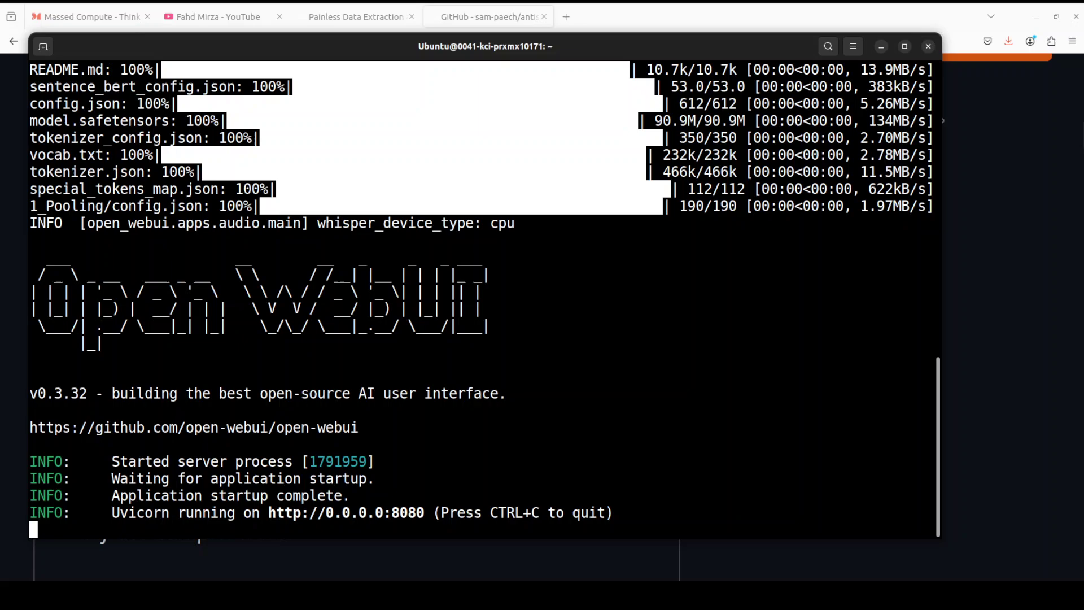
# Step: Open a second terminal window from the dock and enlarge it
pyautogui.rightClick(6, 133)
pyautogui.click(58, 162)
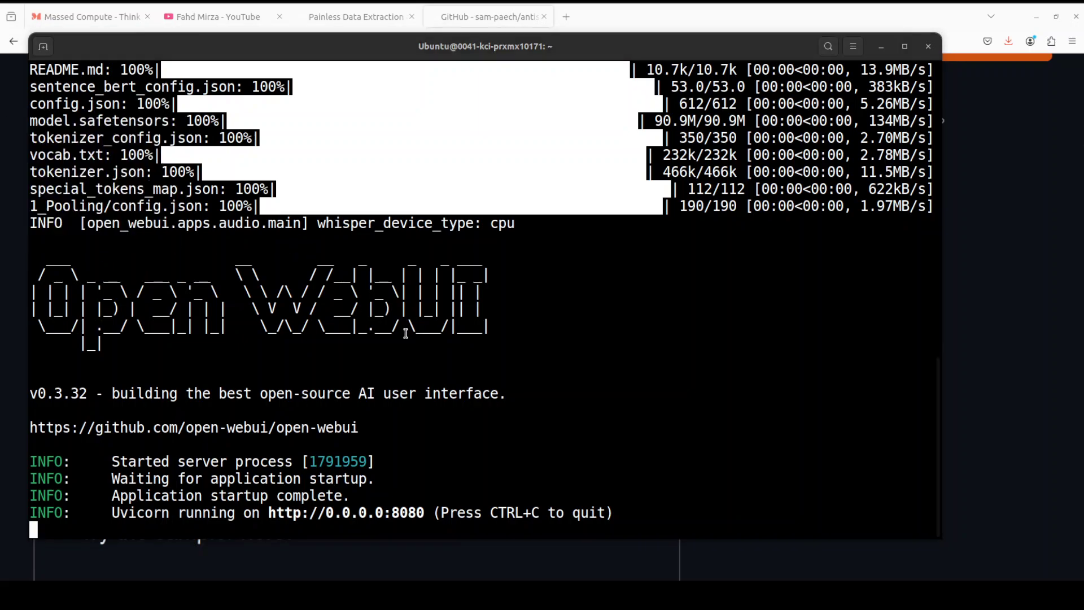
pyautogui.moveTo(723, 500); pyautogui.dragTo(928, 551)
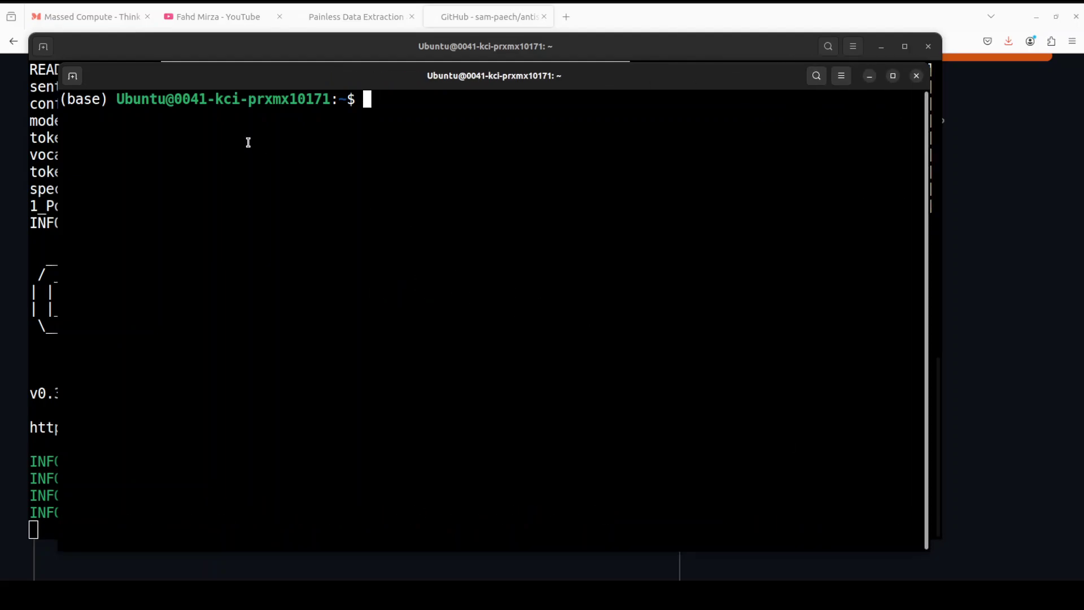
# Step: Deactivate the base conda environment, activate ai, and clear the screen
pyautogui.write('conda deac')
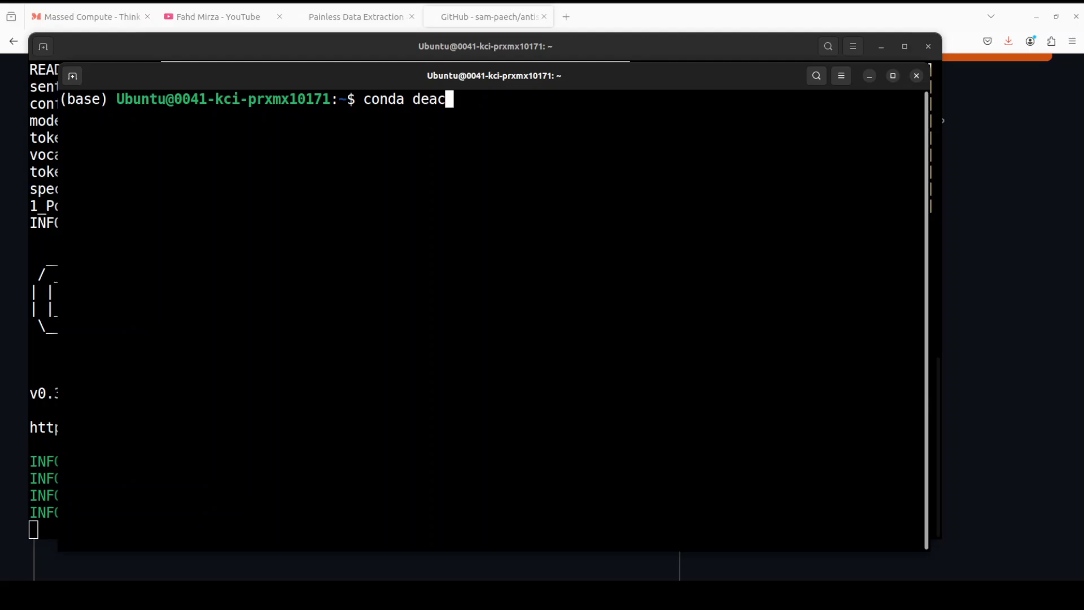
pyautogui.write('tivate')
pyautogui.press('Return')
pyautogui.write('conda a')
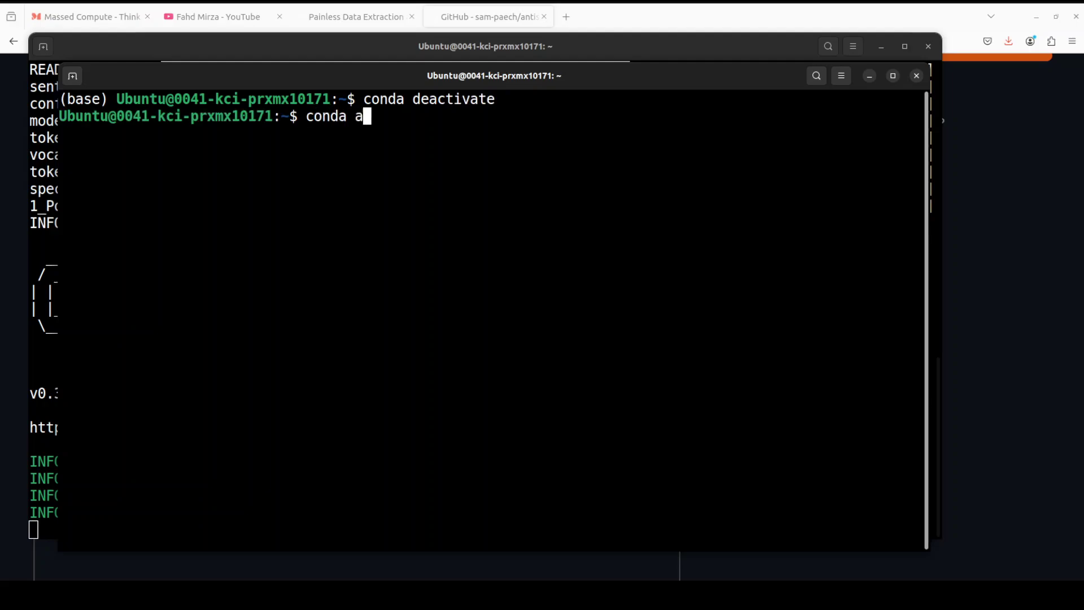
pyautogui.write('ctivate ai')
pyautogui.press('Return')
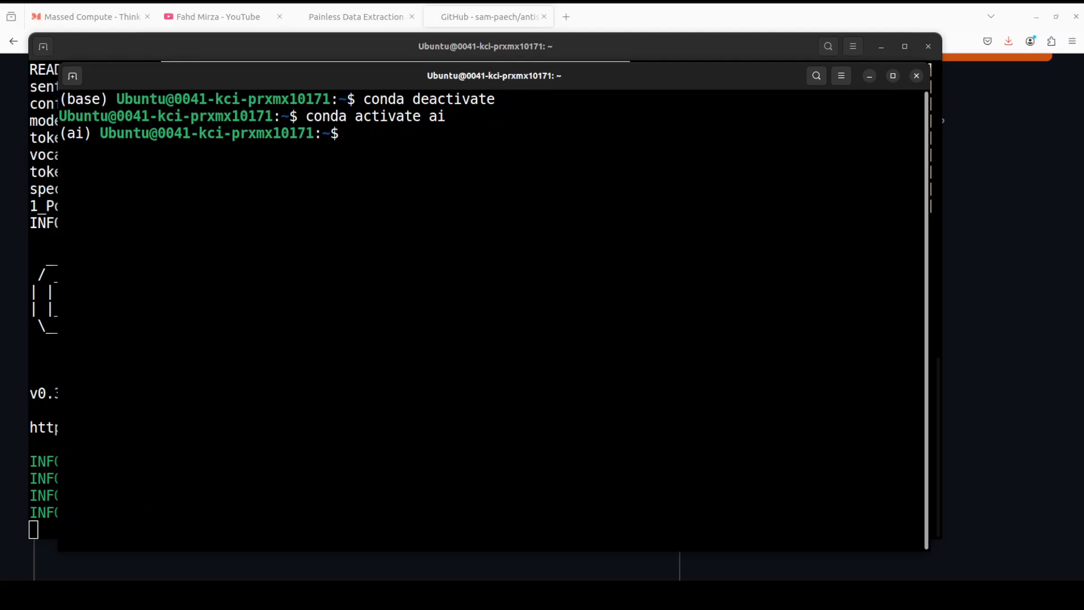
pyautogui.write('clear')
pyautogui.press('Return')
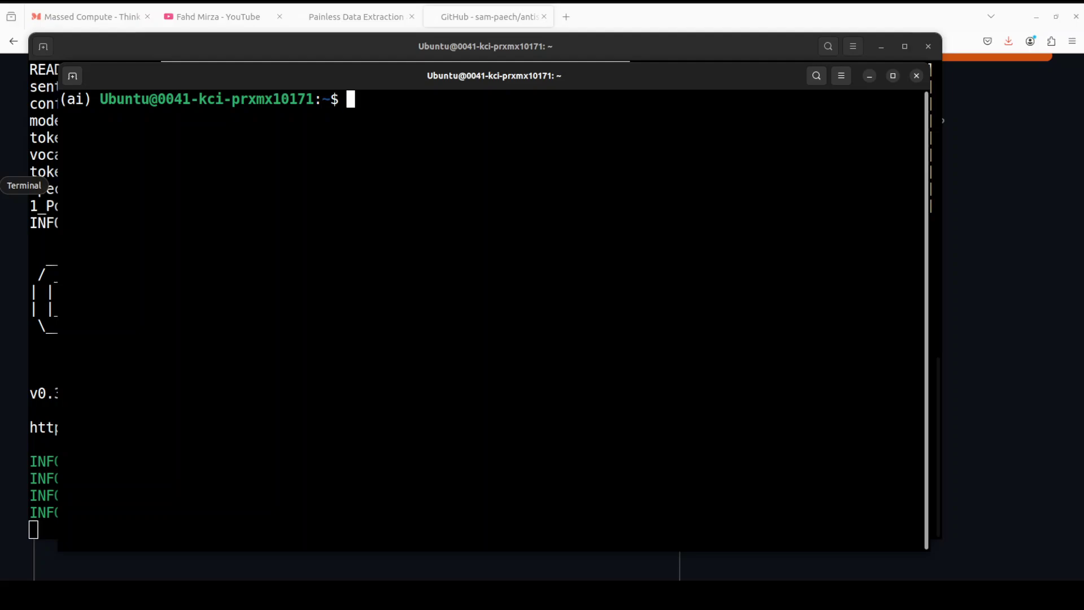
# Step: Clone the antislop-sampler repository, enter it, and install its Python requirements
pyautogui.write('git clone https://github.com/sam-paech/antislop-sampler.git && cd antislop-sampler')
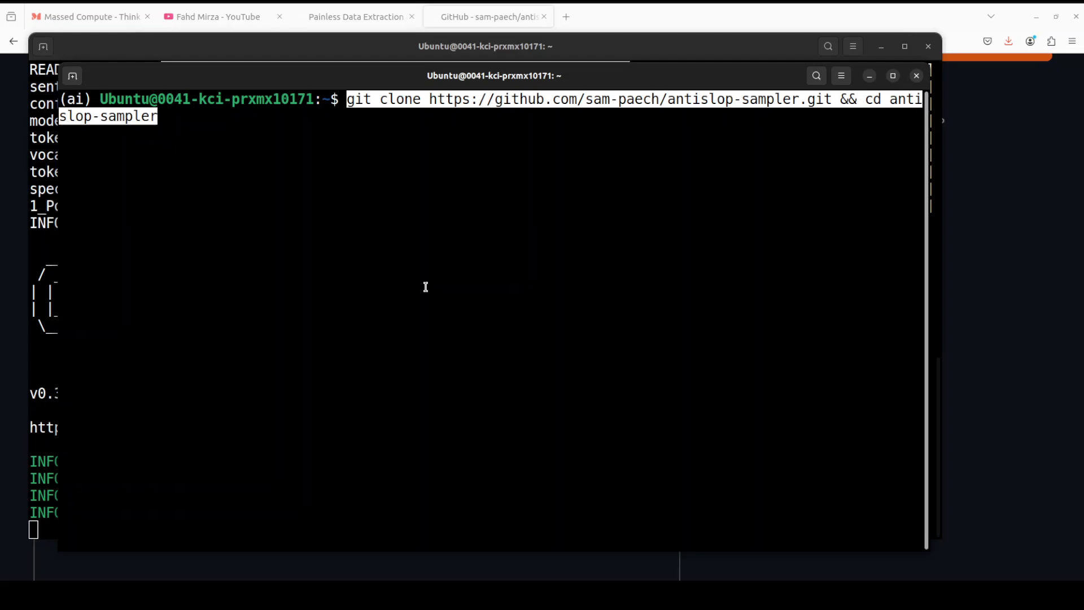
pyautogui.press('Return')
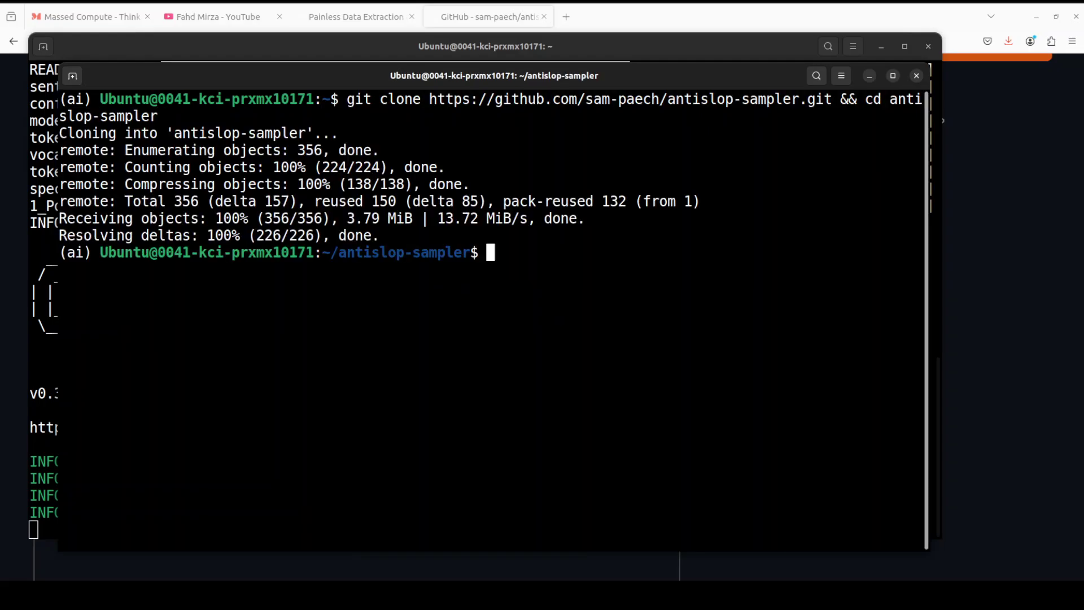
pyautogui.rightClick(417, 310)
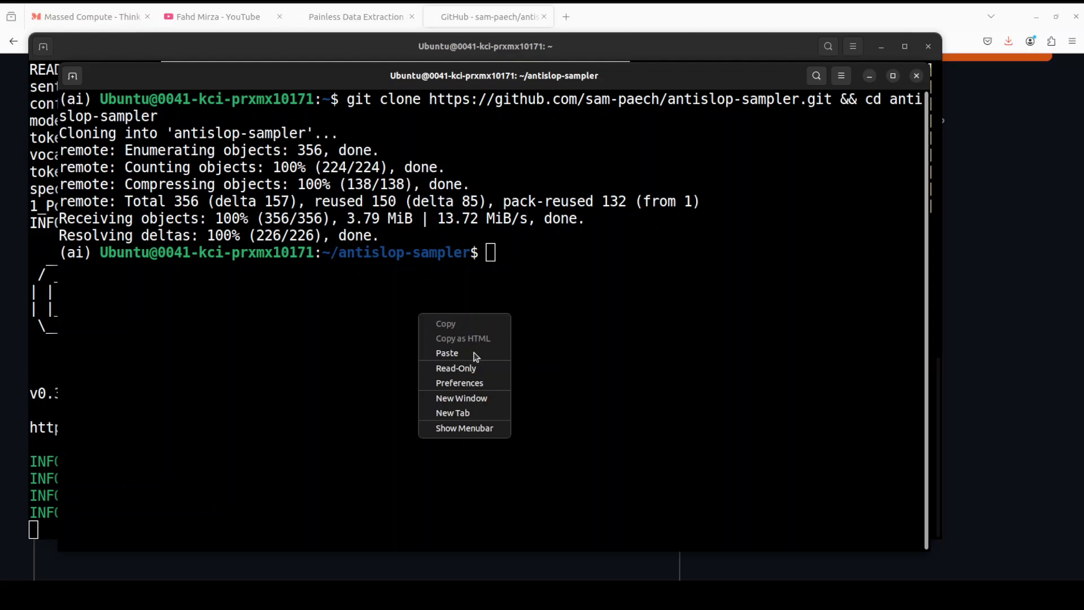
pyautogui.click(474, 355)
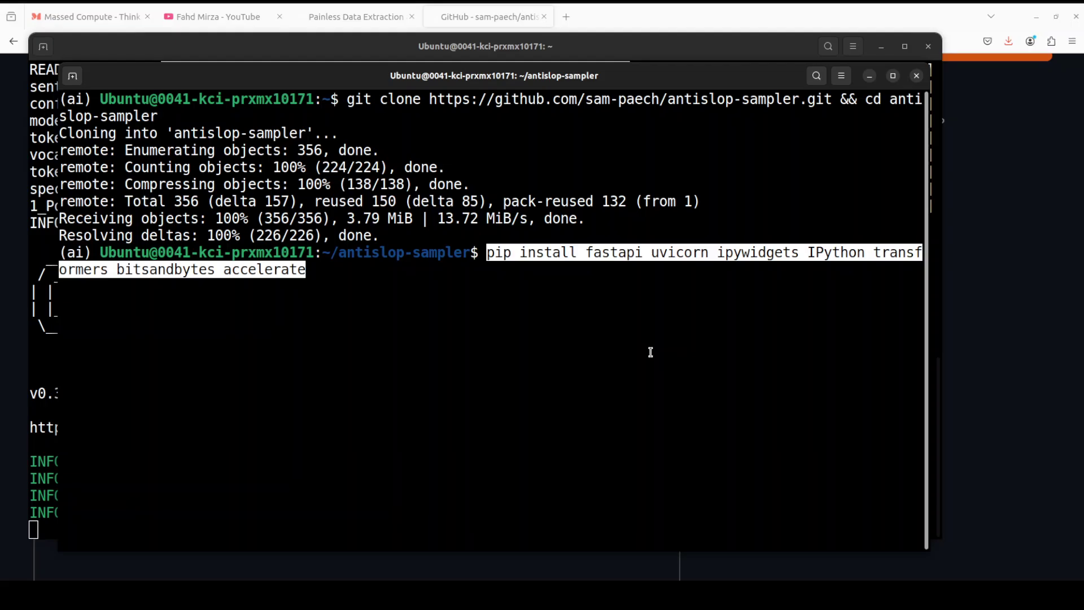
pyautogui.press('Return')
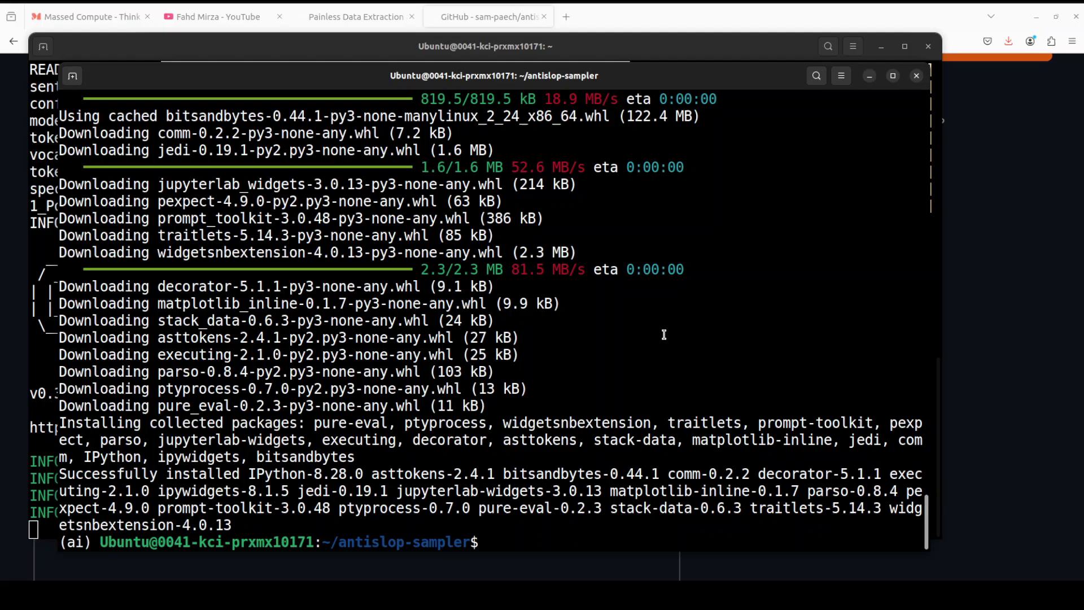
# Step: Clear the output and paste the run_api.py command for unsloth/Llama-3.2-3B-Instruct with slop_phrase_prob_adjustments.json
pyautogui.write('clear')
pyautogui.press('Return')
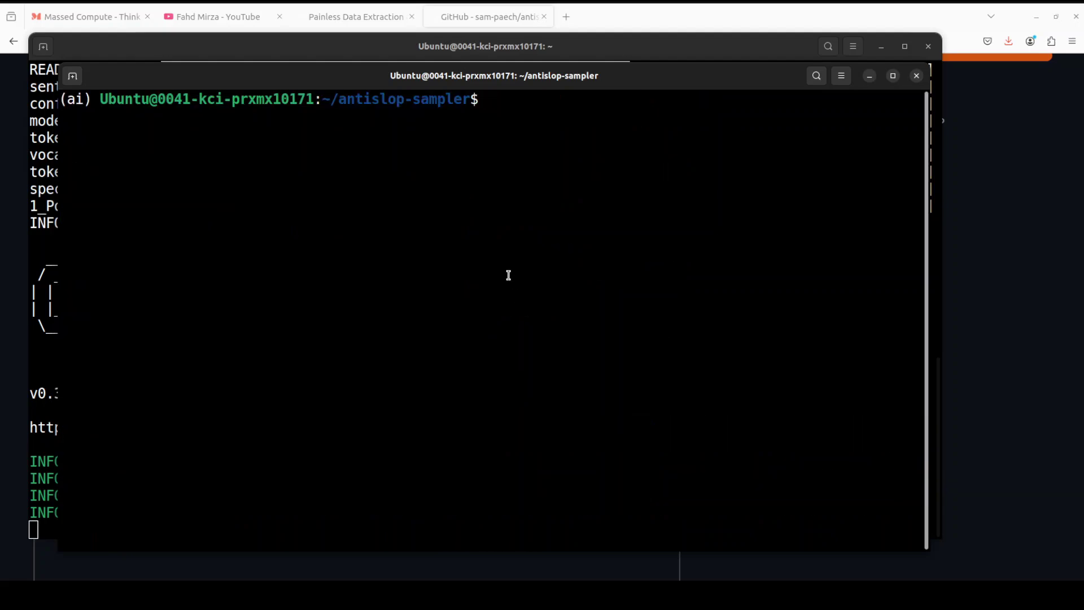
pyautogui.rightClick(425, 204)
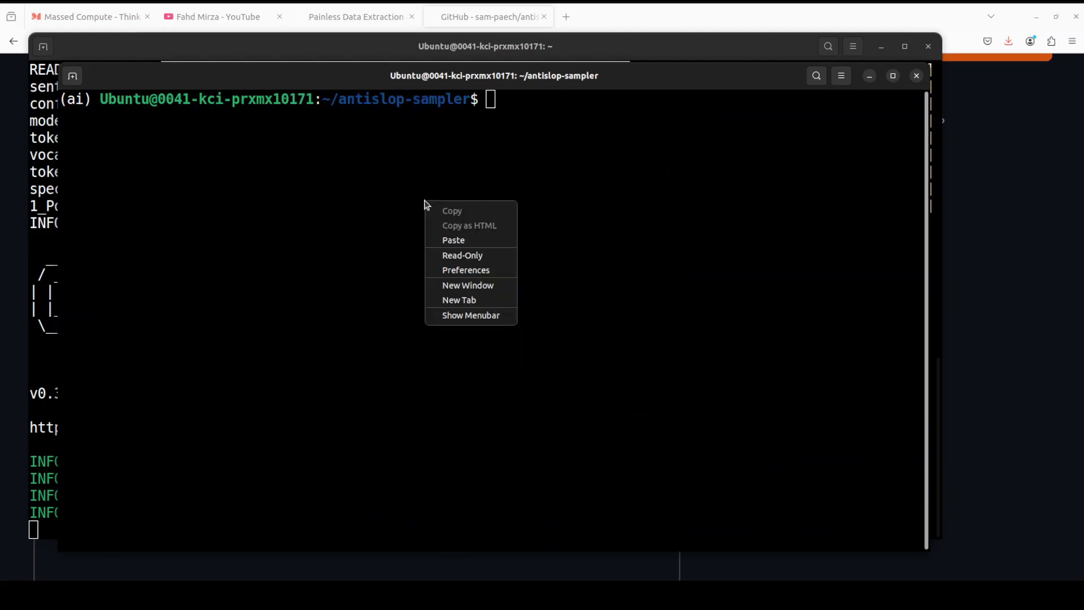
pyautogui.click(466, 240)
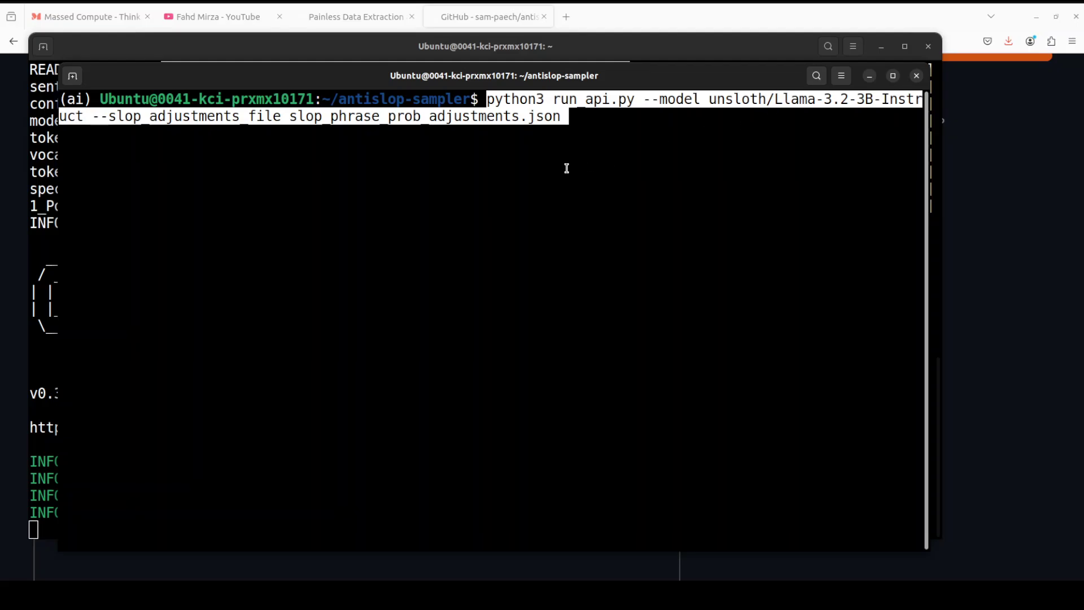
# Step: Launch run_api.py to serve Llama-3.2-3B-Instruct on port 8000, then open a new Firefox tab
pyautogui.press('Return')
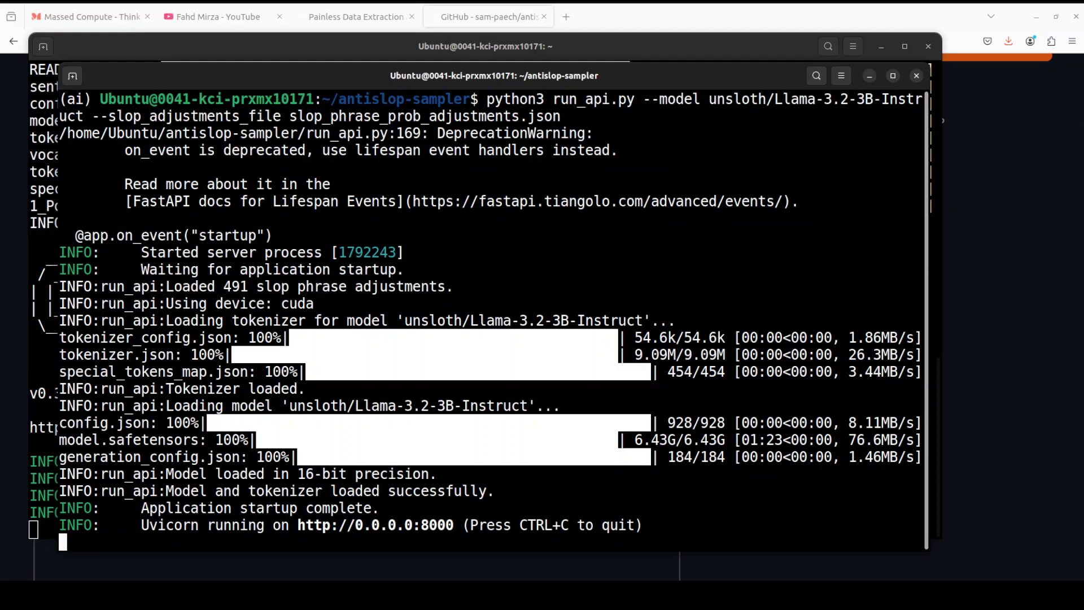
pyautogui.click(566, 17)
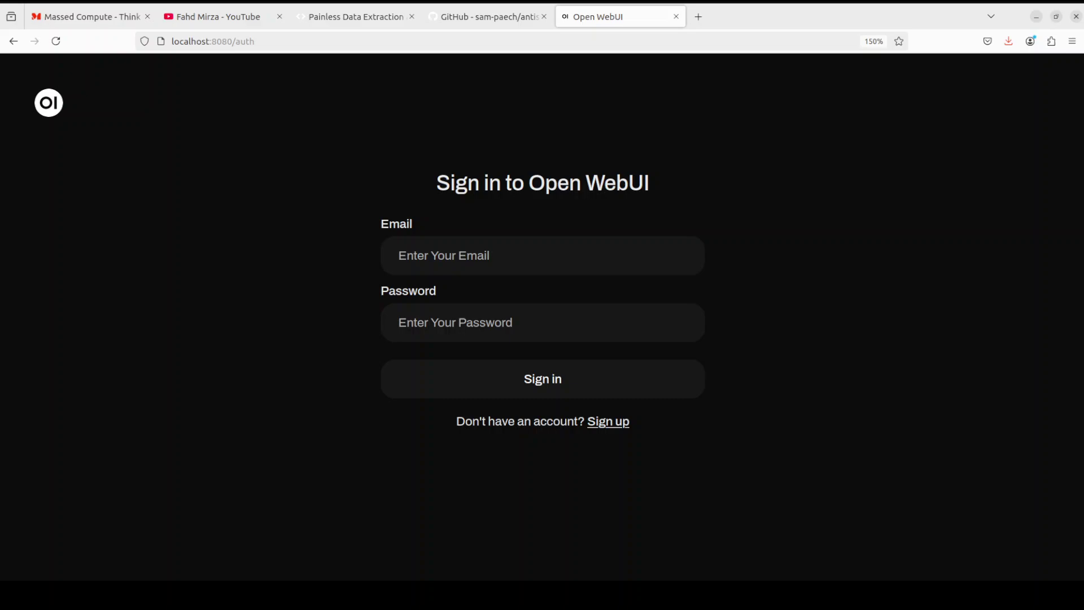
# Step: On localhost:8080, sign up with a name, e-mail and password to create the admin account
pyautogui.click(619, 424)
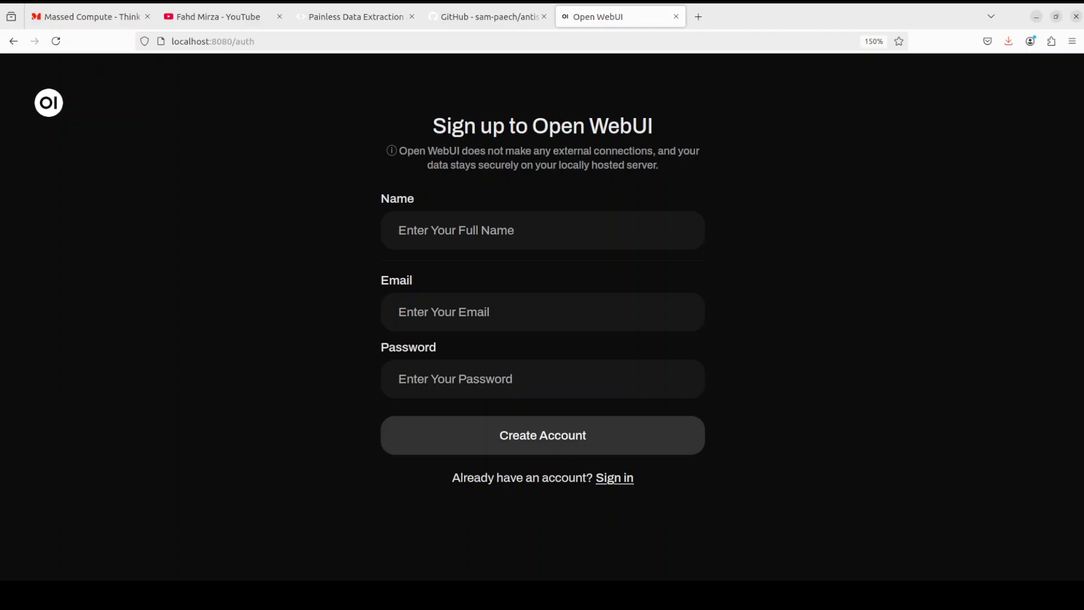
pyautogui.click(603, 446)
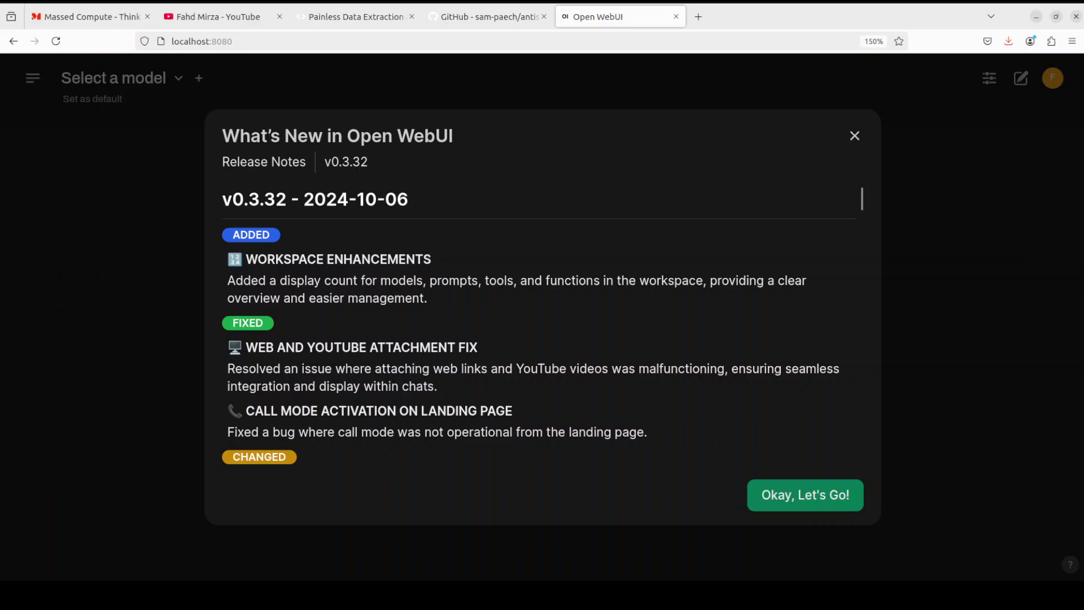
# Step: Dismiss the v0.3.32 release notes, pick llama3.2:latest, and save it as the default model
pyautogui.click(797, 500)
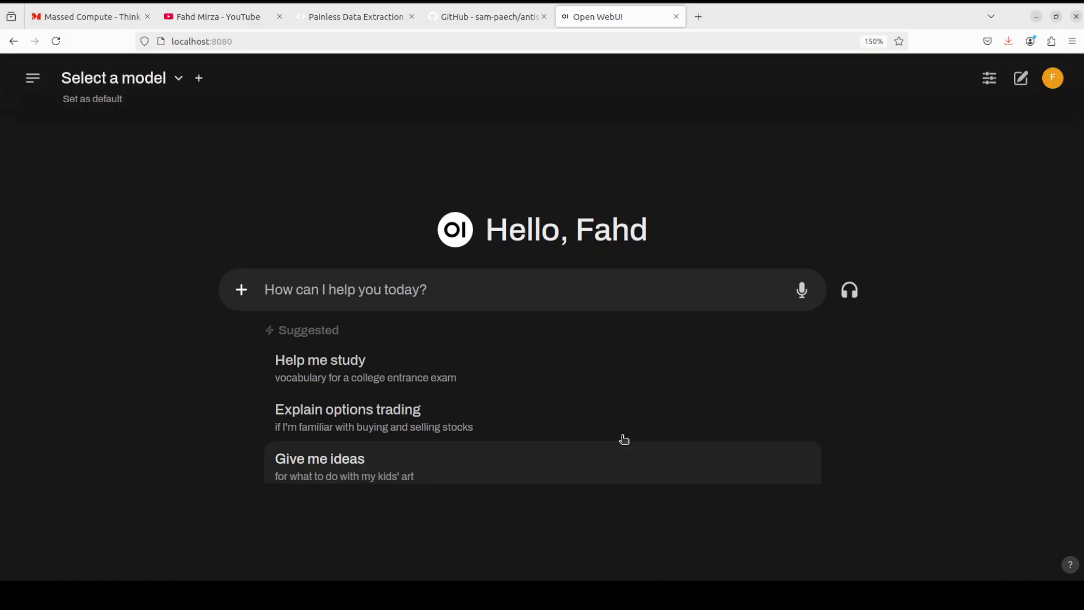
pyautogui.click(180, 80)
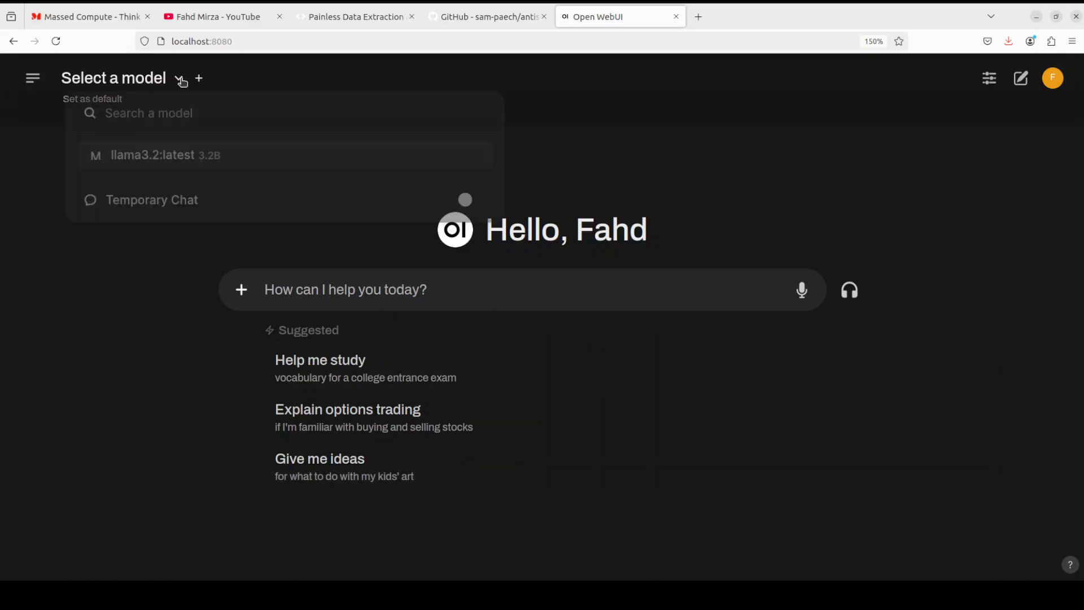
pyautogui.click(210, 163)
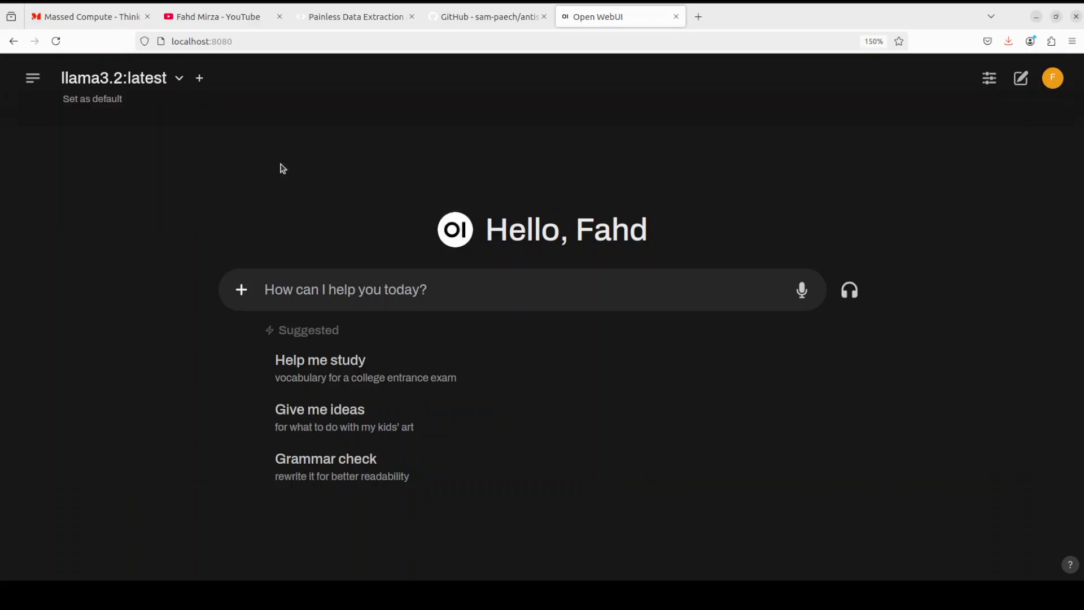
pyautogui.click(87, 102)
# Step: Go to the Connections settings in the Open WebUI admin panel
pyautogui.click(1053, 84)
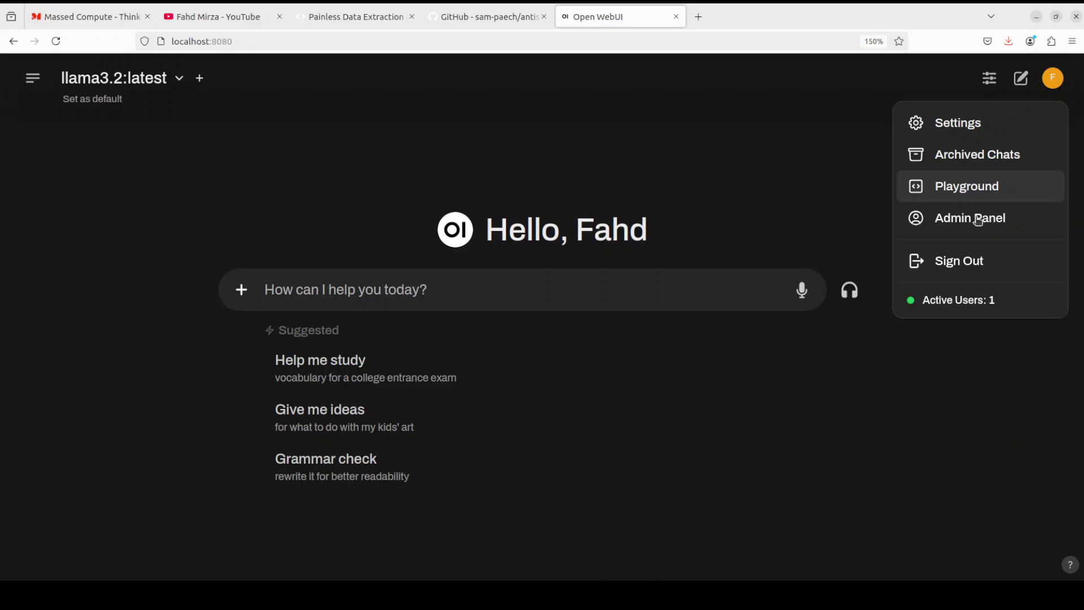
pyautogui.click(941, 218)
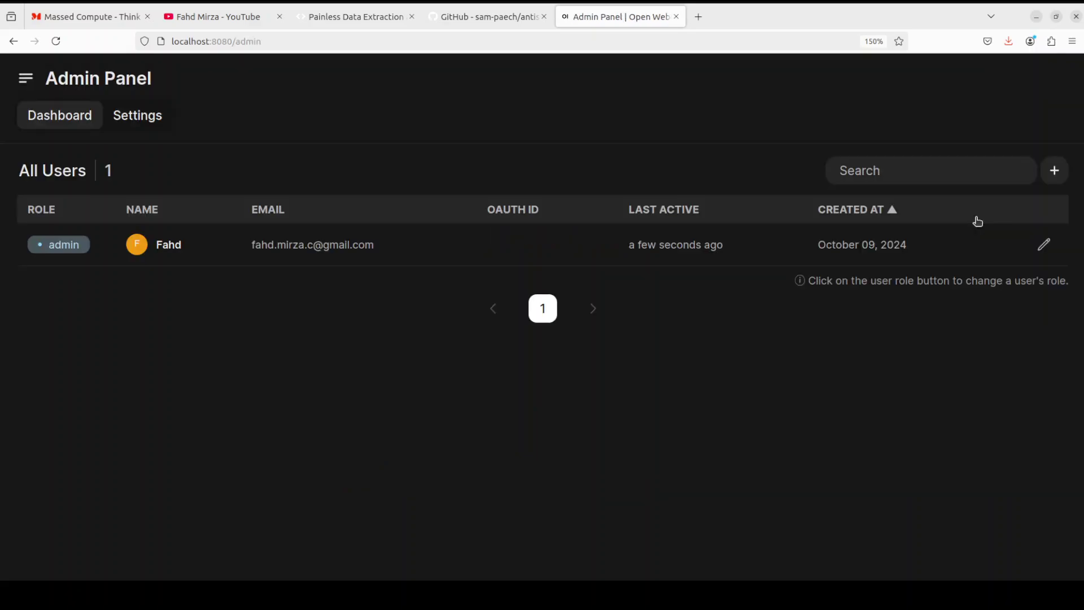
pyautogui.click(138, 115)
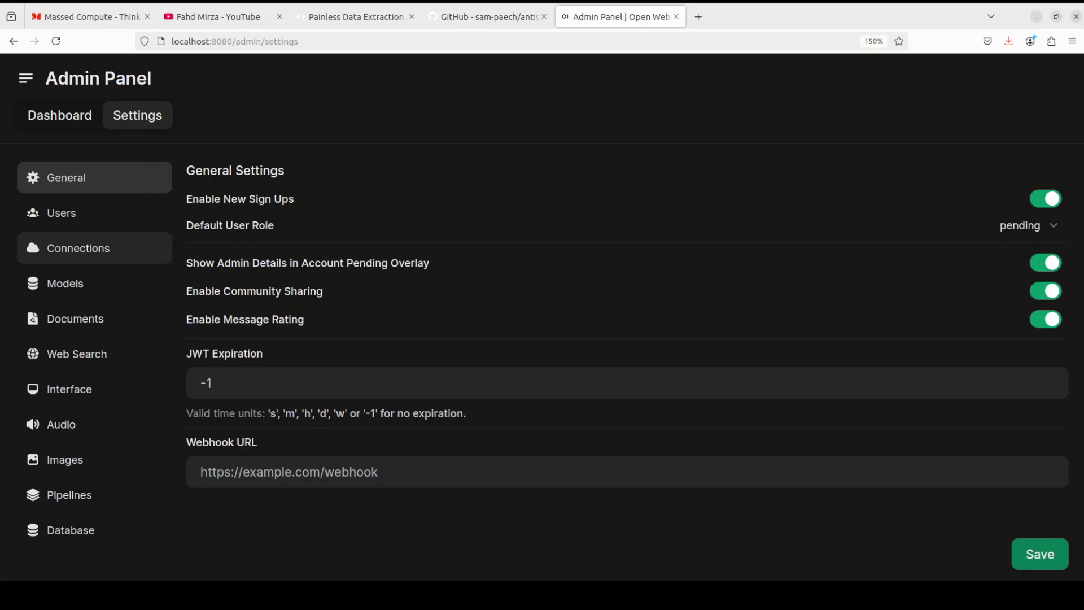
pyautogui.click(74, 251)
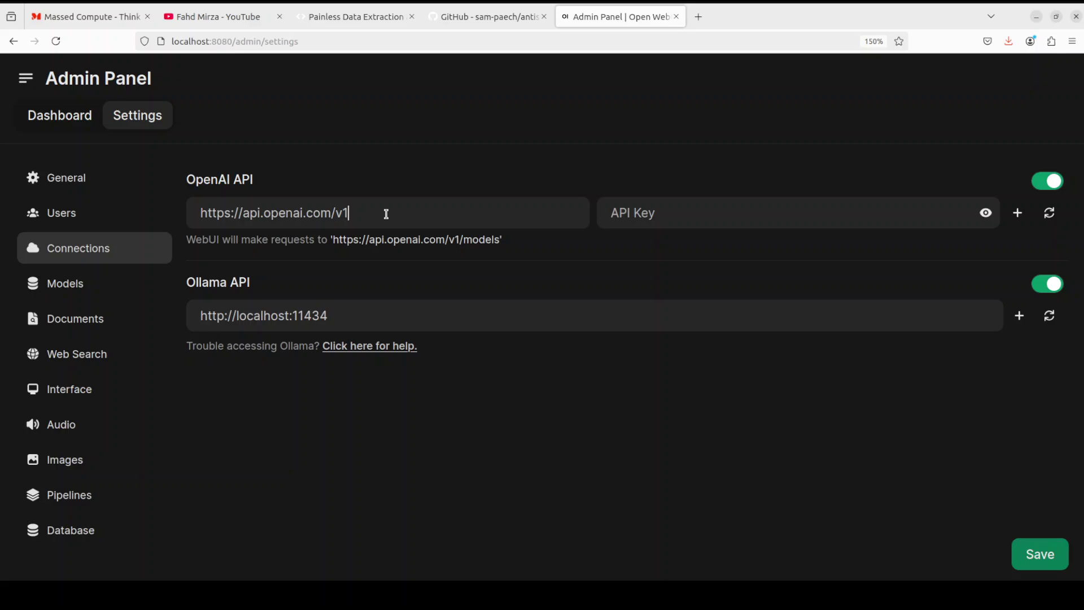
pyautogui.moveTo(386, 213); pyautogui.dragTo(157, 207)
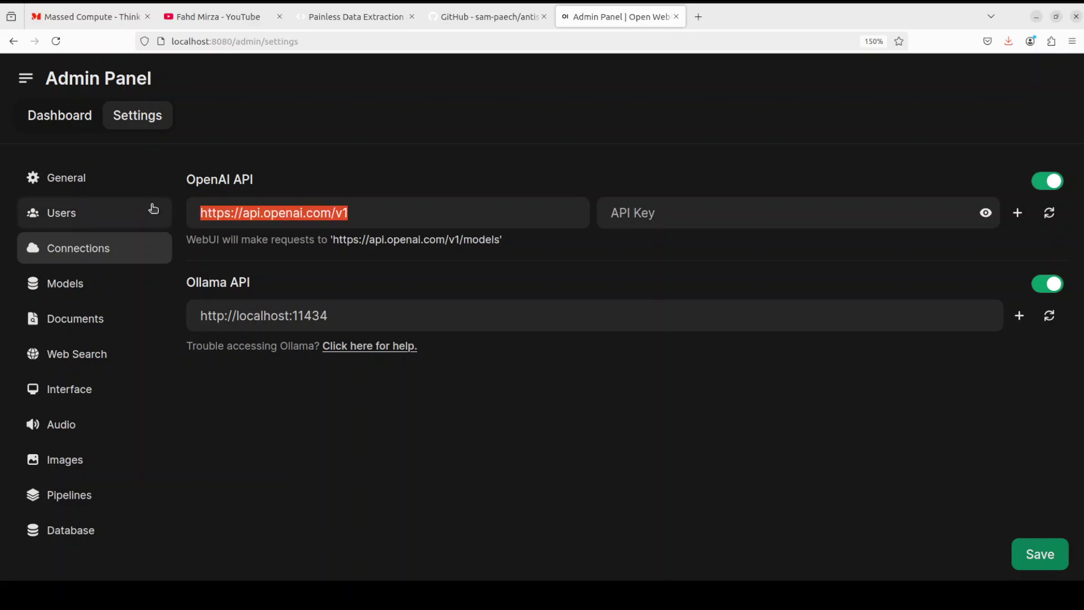
pyautogui.write('http://0.0.0.0:8000/v1')
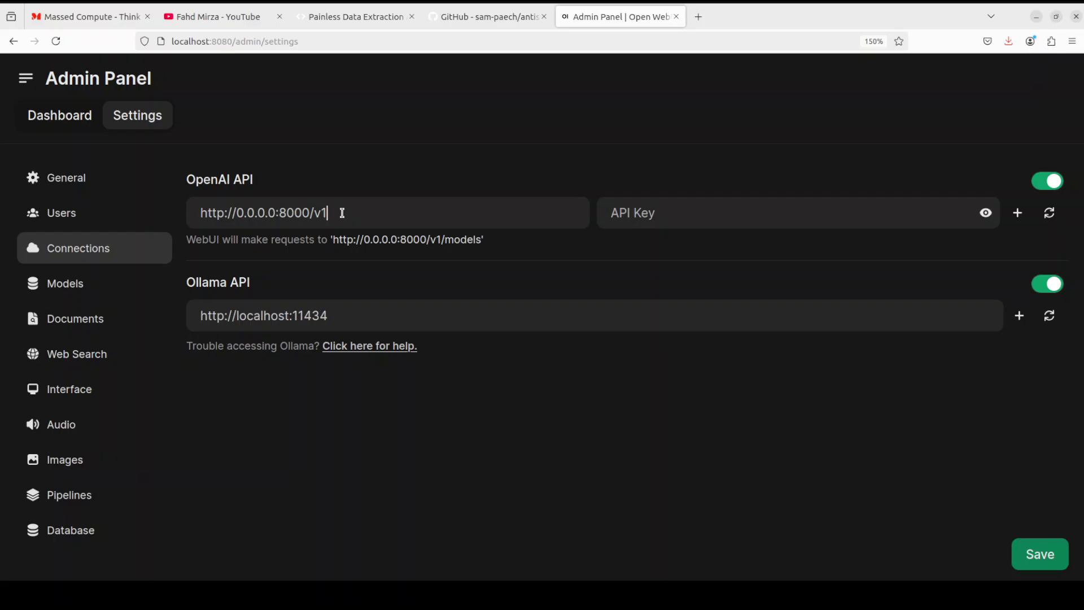
pyautogui.click(17, 187)
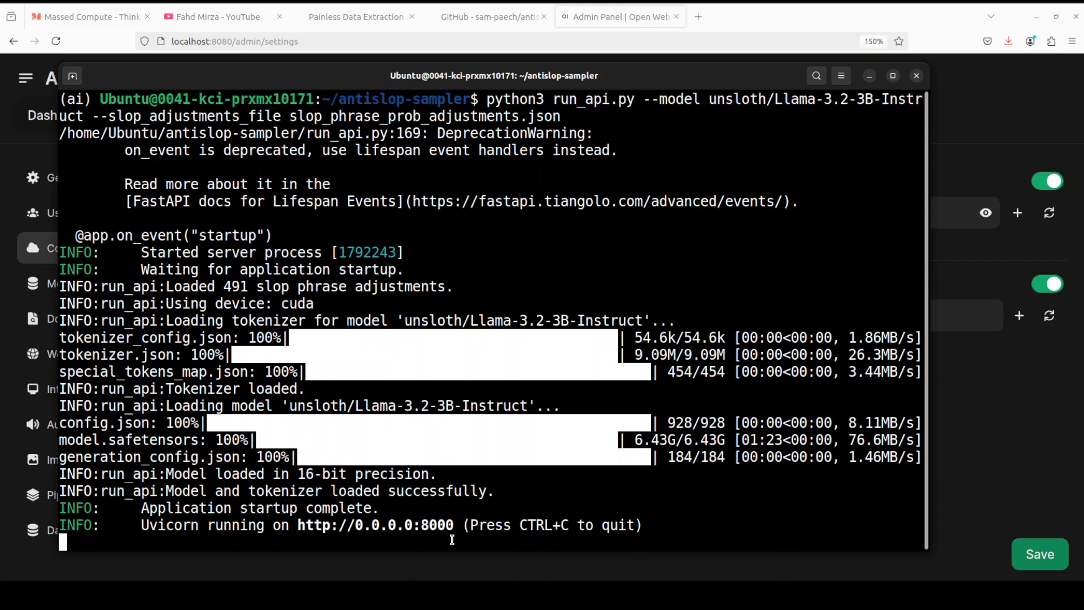
pyautogui.click(870, 75)
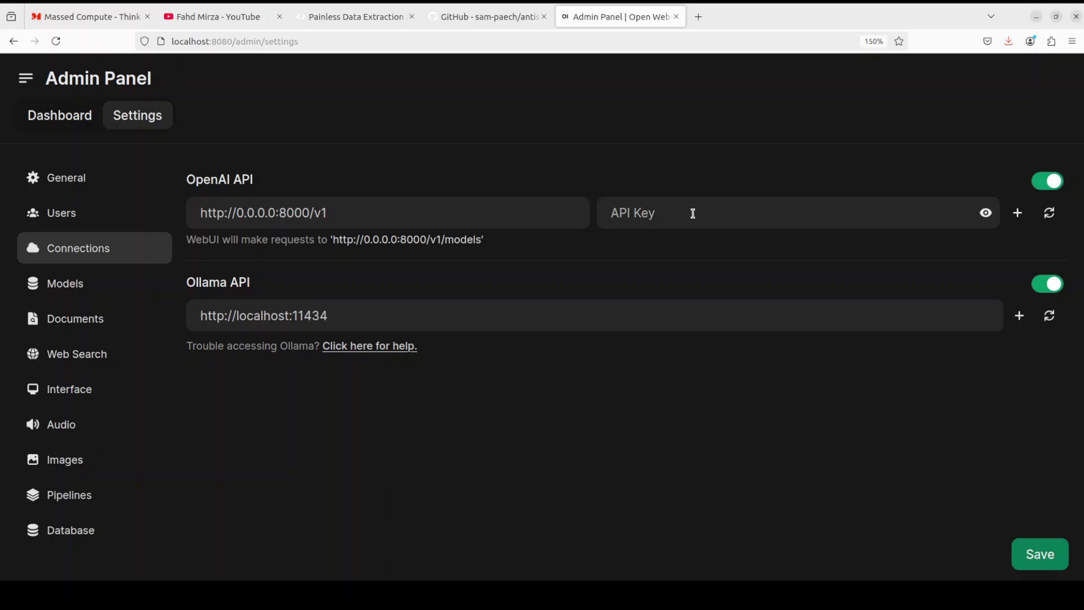
pyautogui.write('1234')
pyautogui.click(1054, 557)
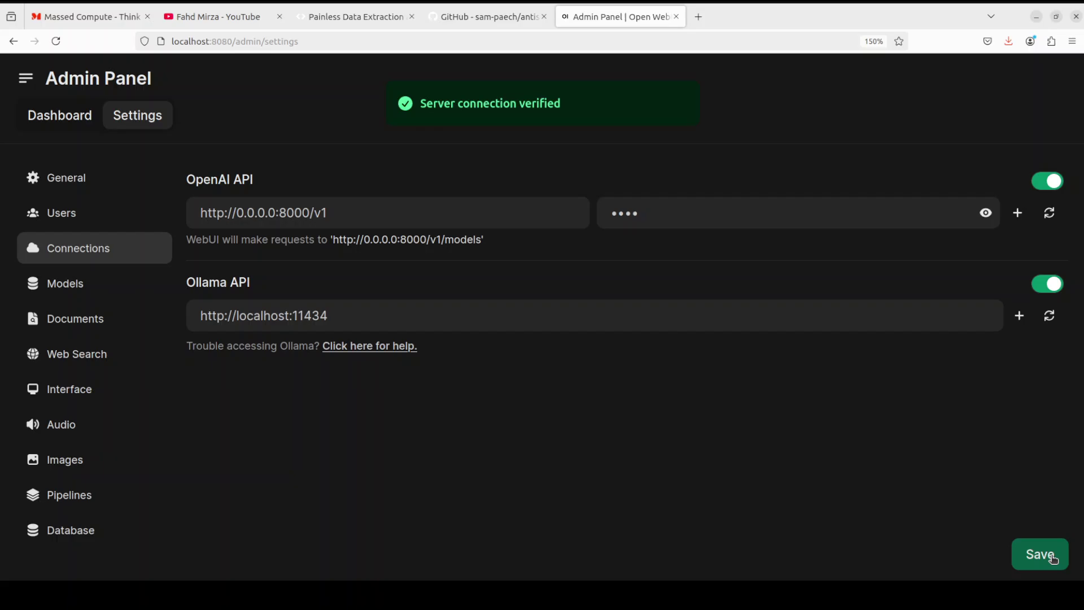
pyautogui.click(26, 79)
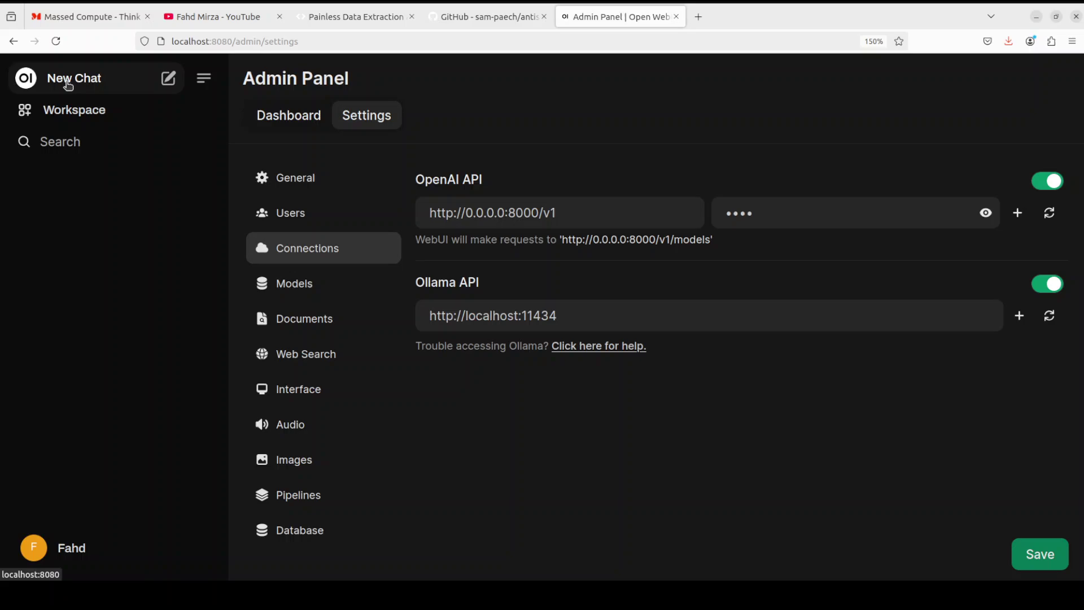
# Step: Reload Open WebUI and, in a new chat, send 'write a short story about happiness'
pyautogui.click(68, 85)
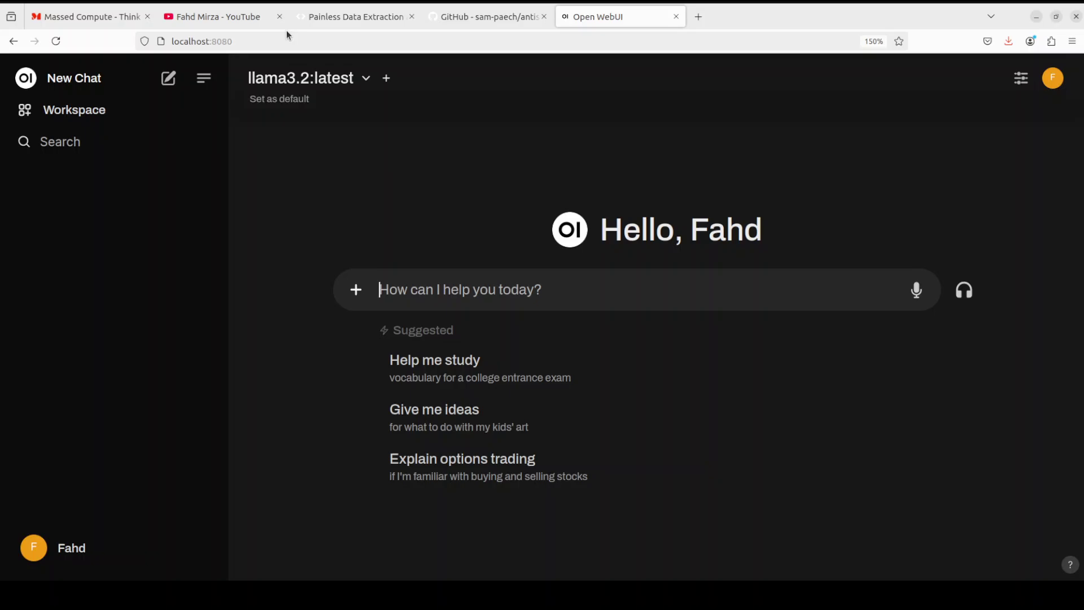
pyautogui.click(267, 41)
pyautogui.press('Return')
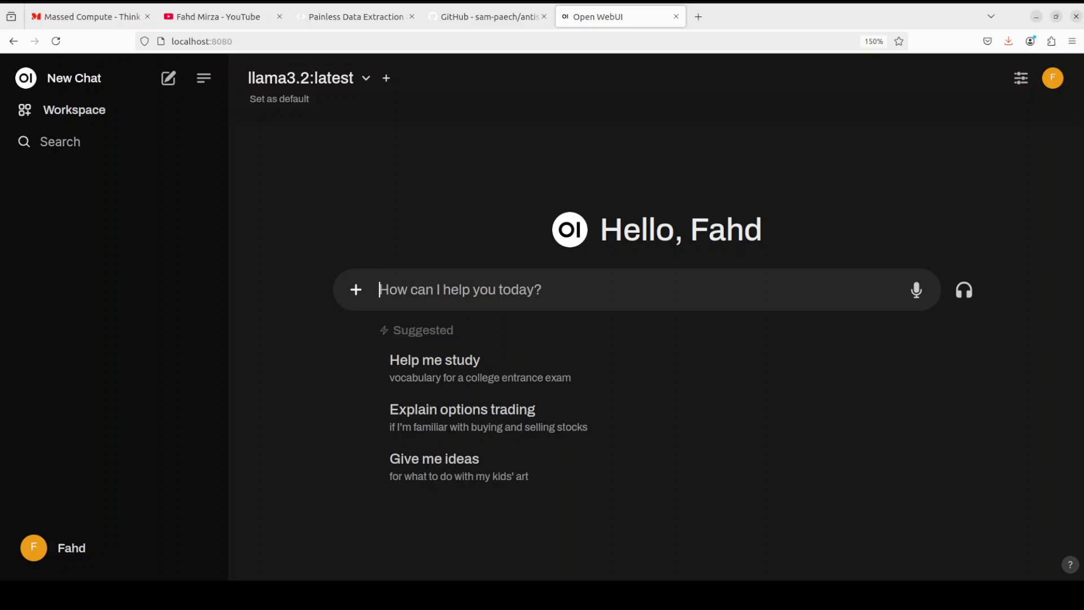
pyautogui.click(72, 81)
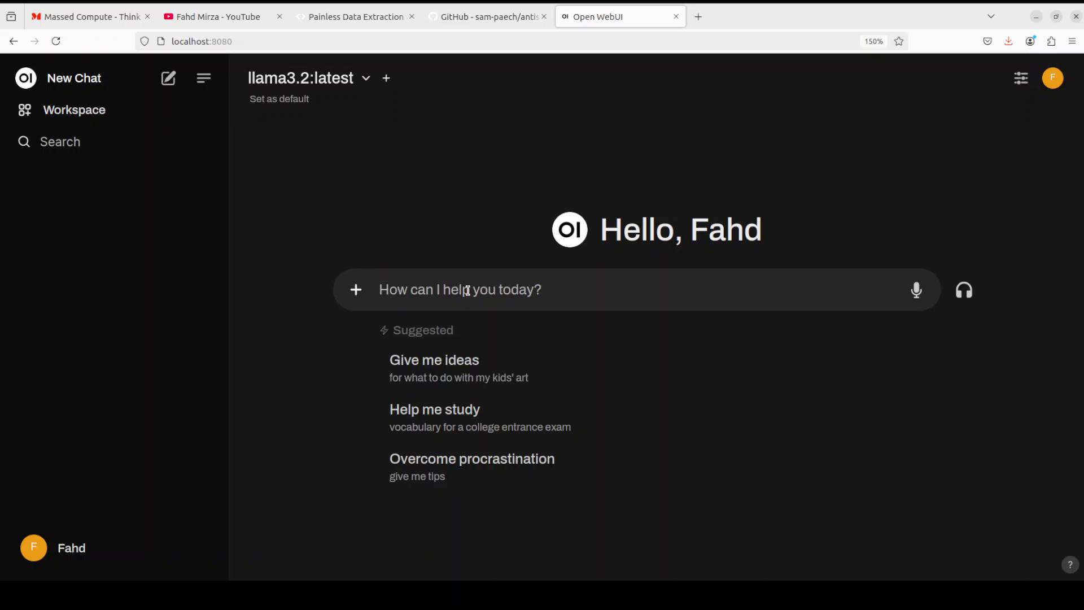
pyautogui.write('write ')
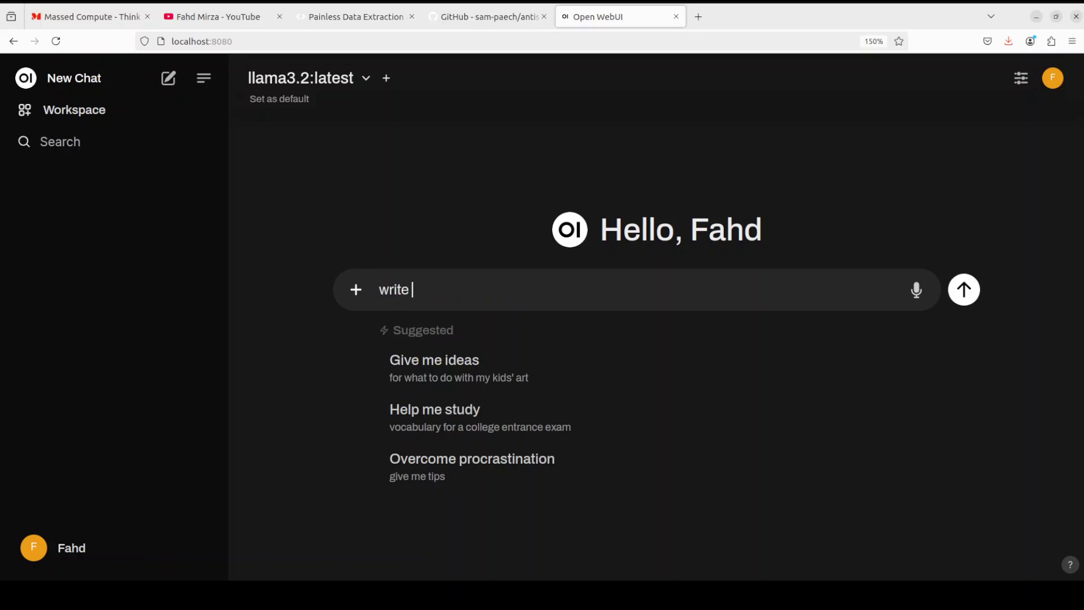
pyautogui.write('a short story about happiness')
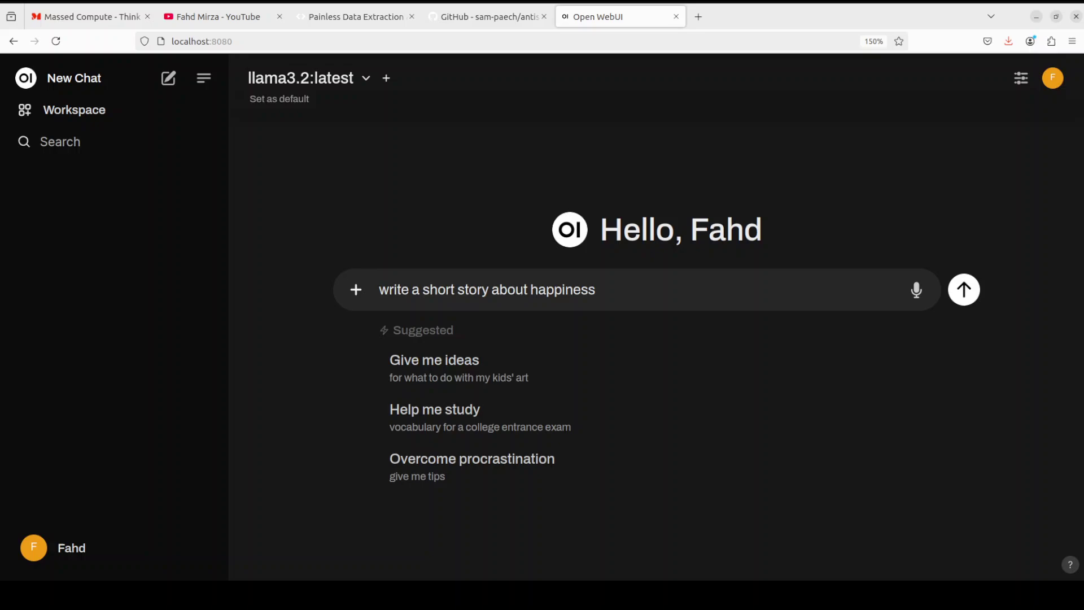
pyautogui.press('Return')
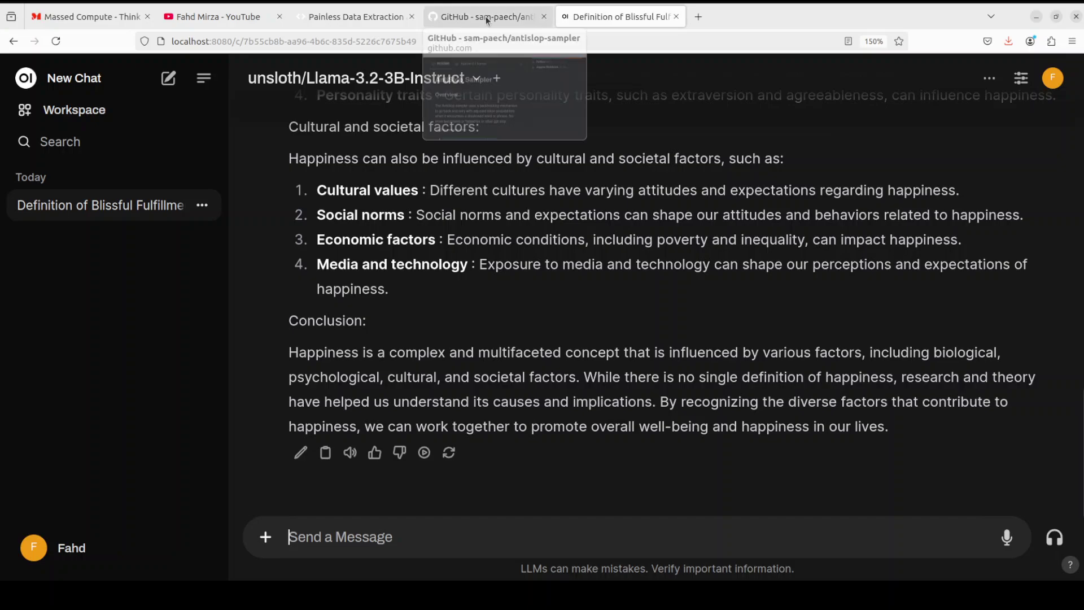
# Step: Browse slop_phrase_prob_adjustments.json in the antislop-sampler repo, then return to the Open WebUI chat
pyautogui.click(486, 17)
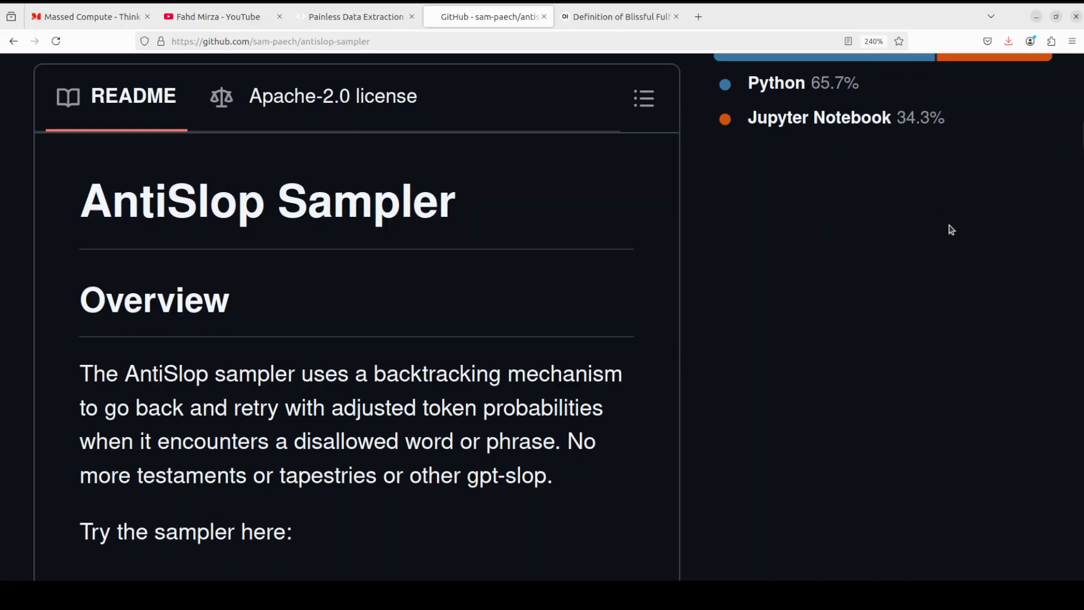
pyautogui.scroll(5, 913, 250)
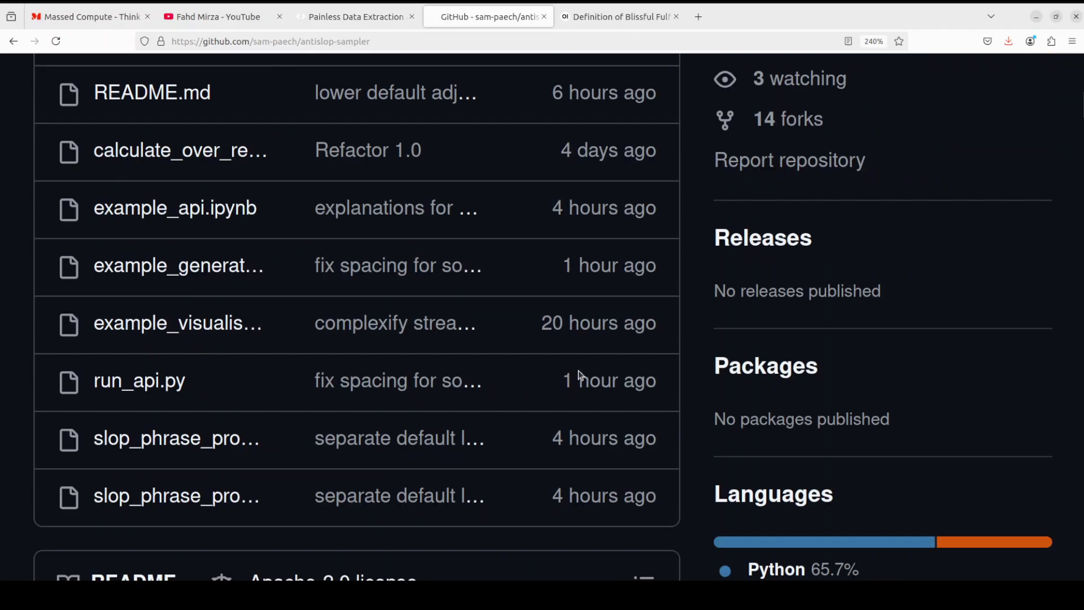
pyautogui.click(185, 440)
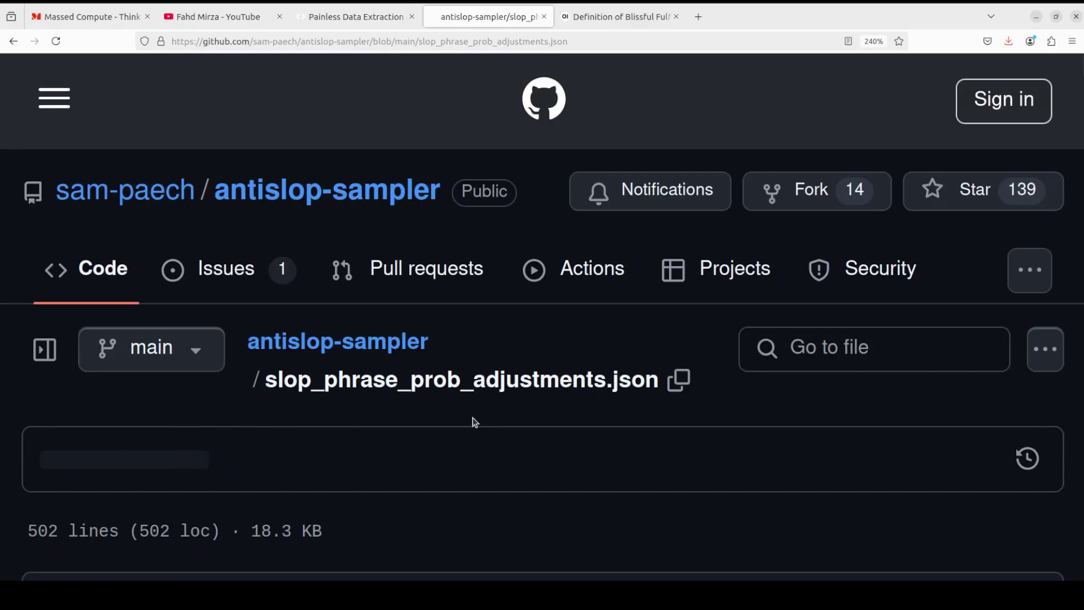
pyautogui.scroll(-5, 671, 400)
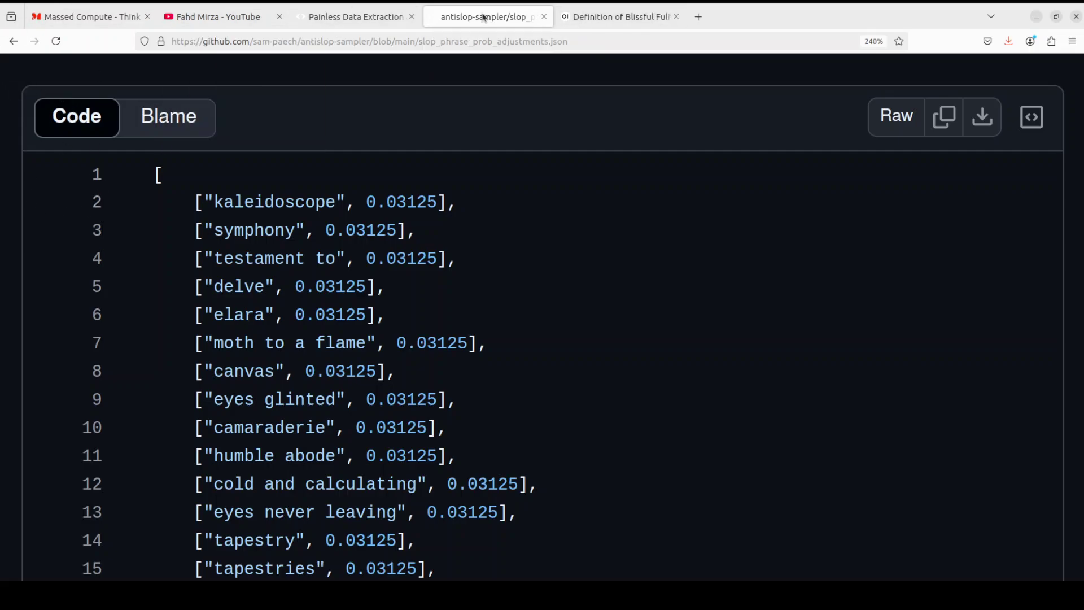
pyautogui.click(597, 18)
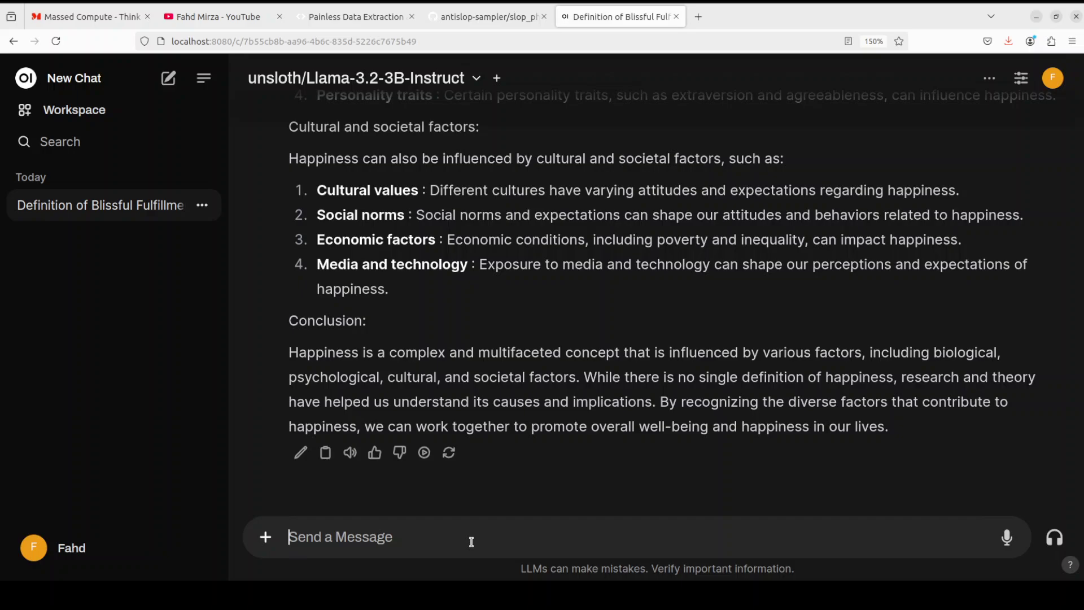
# Step: Ask the model about a named AI YouTuber and request his eulogy, then highlight part of the reply
pyautogui.write('Who is Fahd Mirza ')
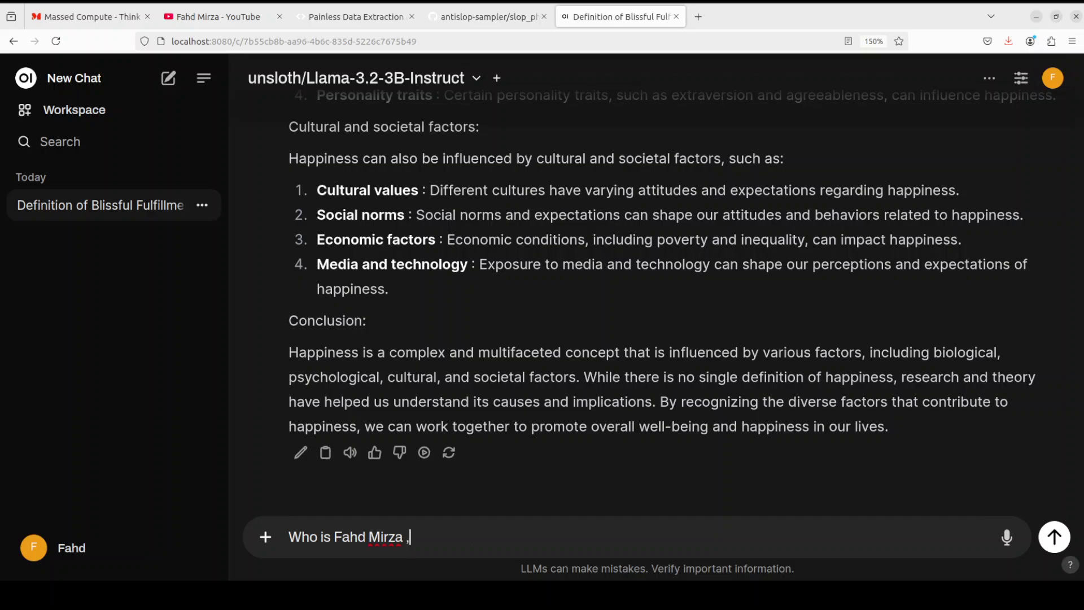
pyautogui.write(', the AI youtuber, ')
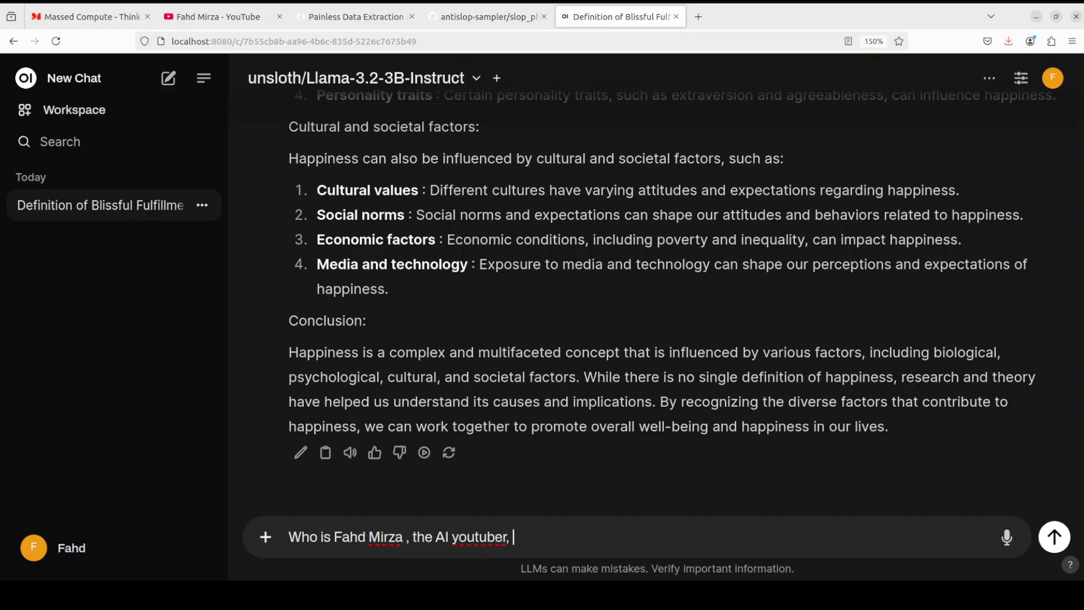
pyautogui.write('write an eulogy for him')
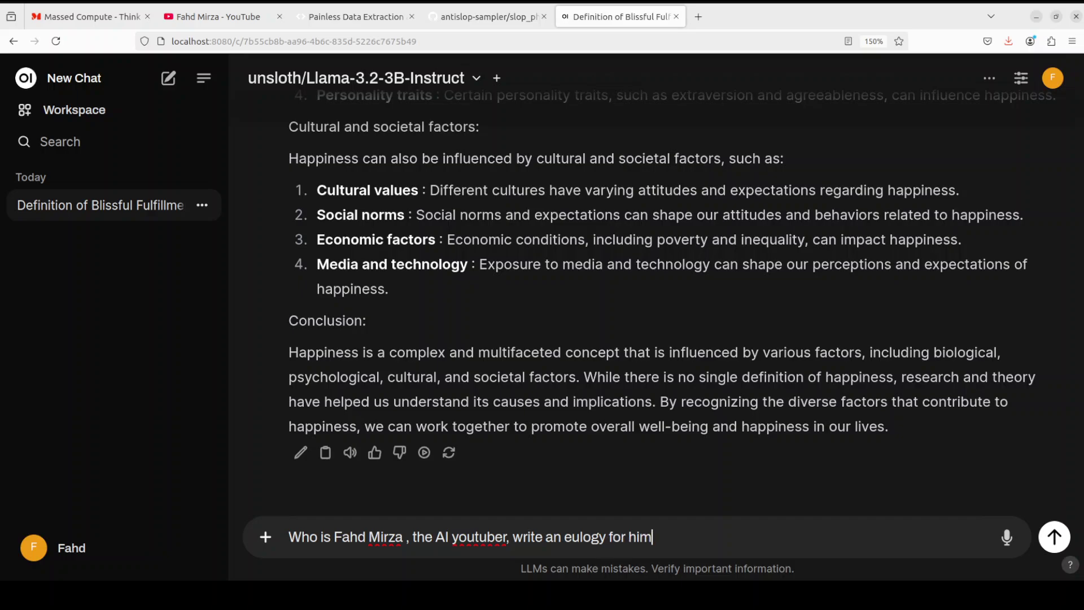
pyautogui.press('Return')
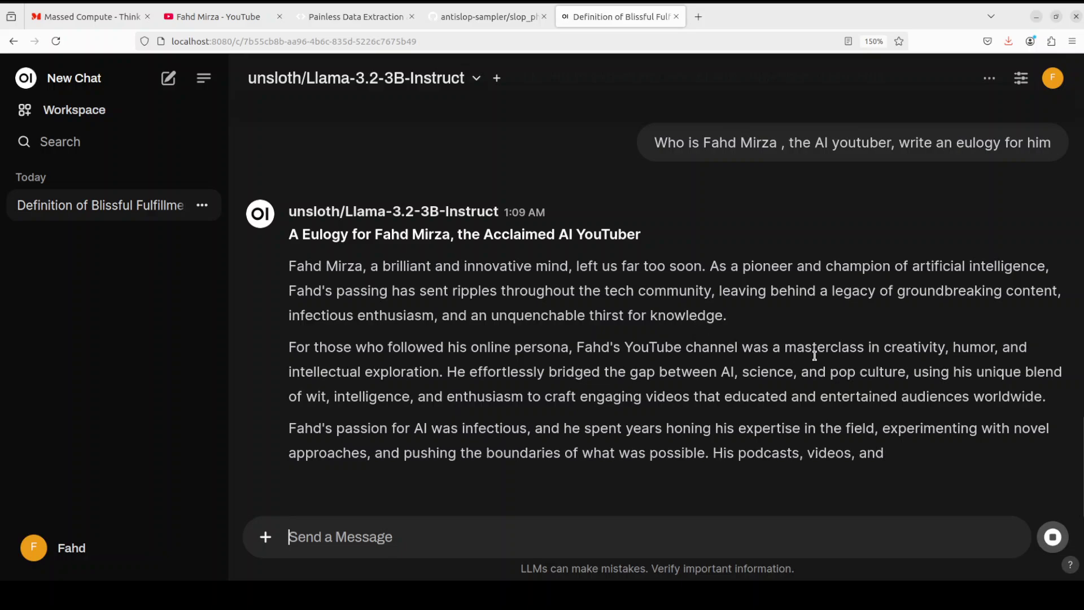
pyautogui.moveTo(564, 322); pyautogui.dragTo(906, 236)
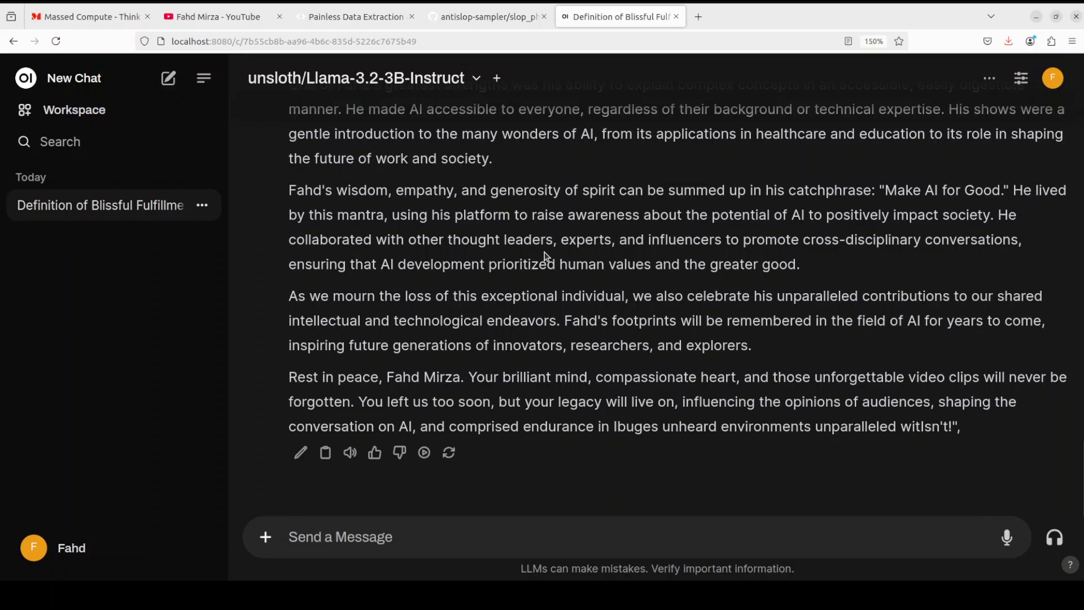
# Step: Move from the AgentQL tab to the YouTube channel's 'comfyui' search results
pyautogui.click(344, 16)
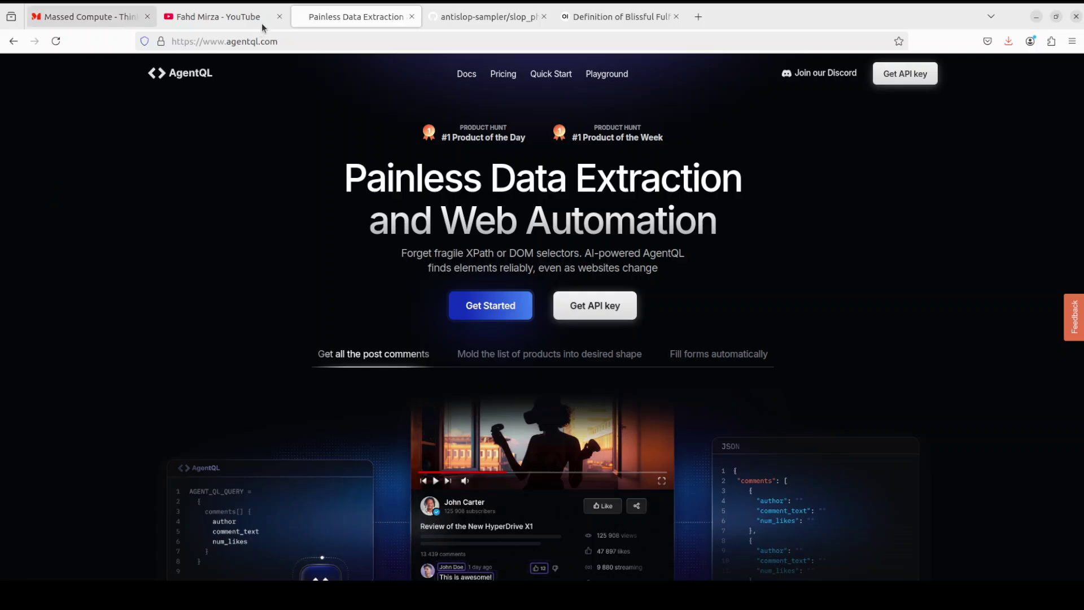
pyautogui.click(234, 17)
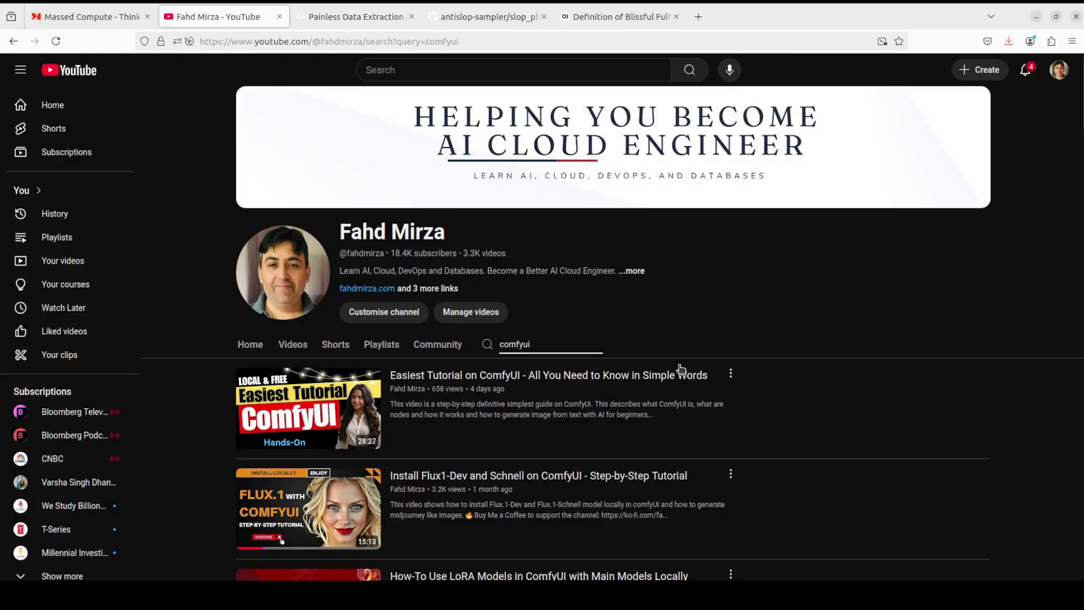